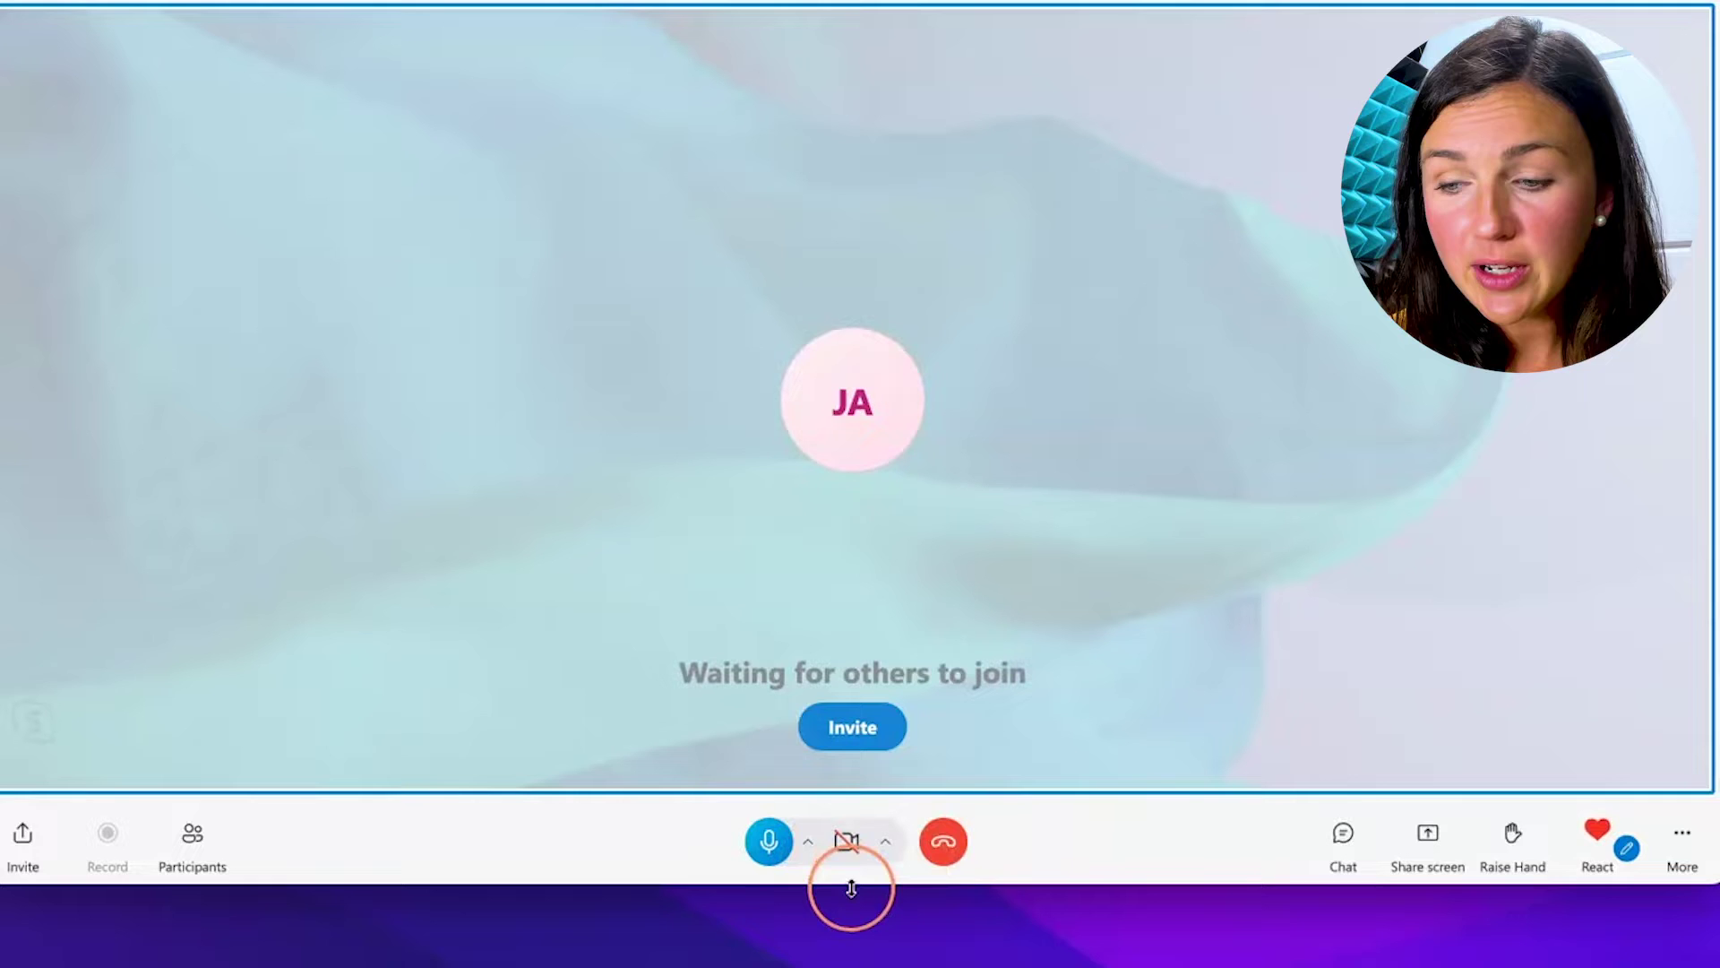
- Drag the call window's bottom edge down so the full call screen fits
left_click_drag(850, 884, 853, 967)
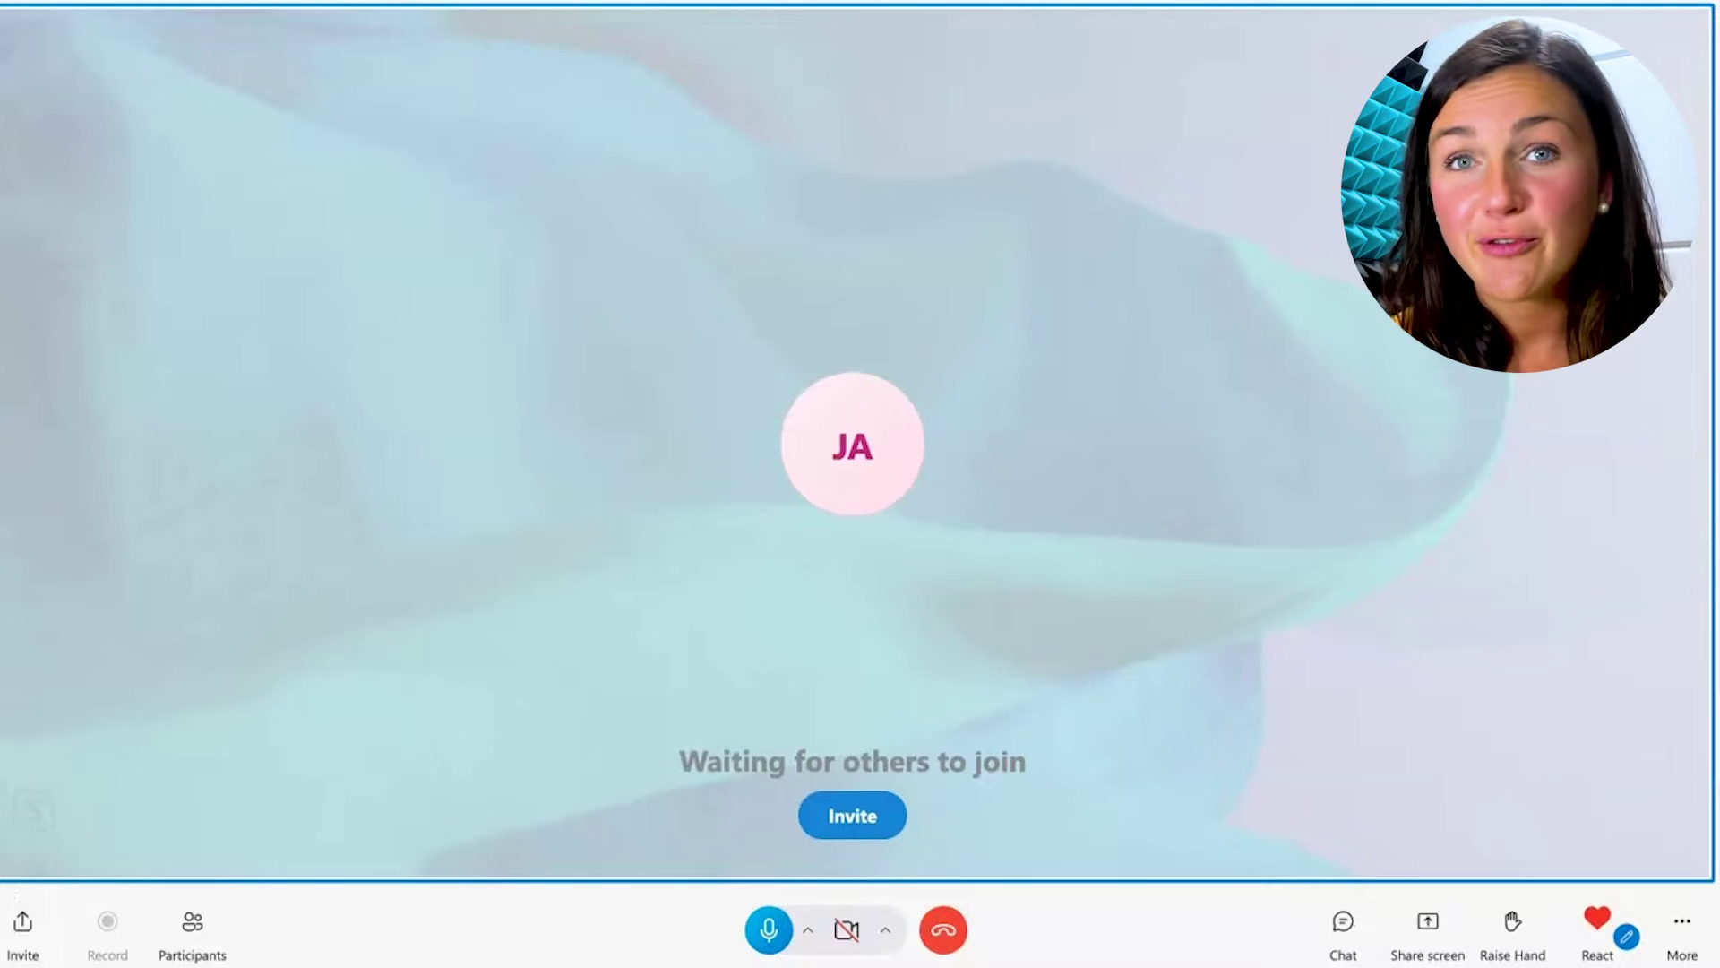
mouse_move(886, 842)
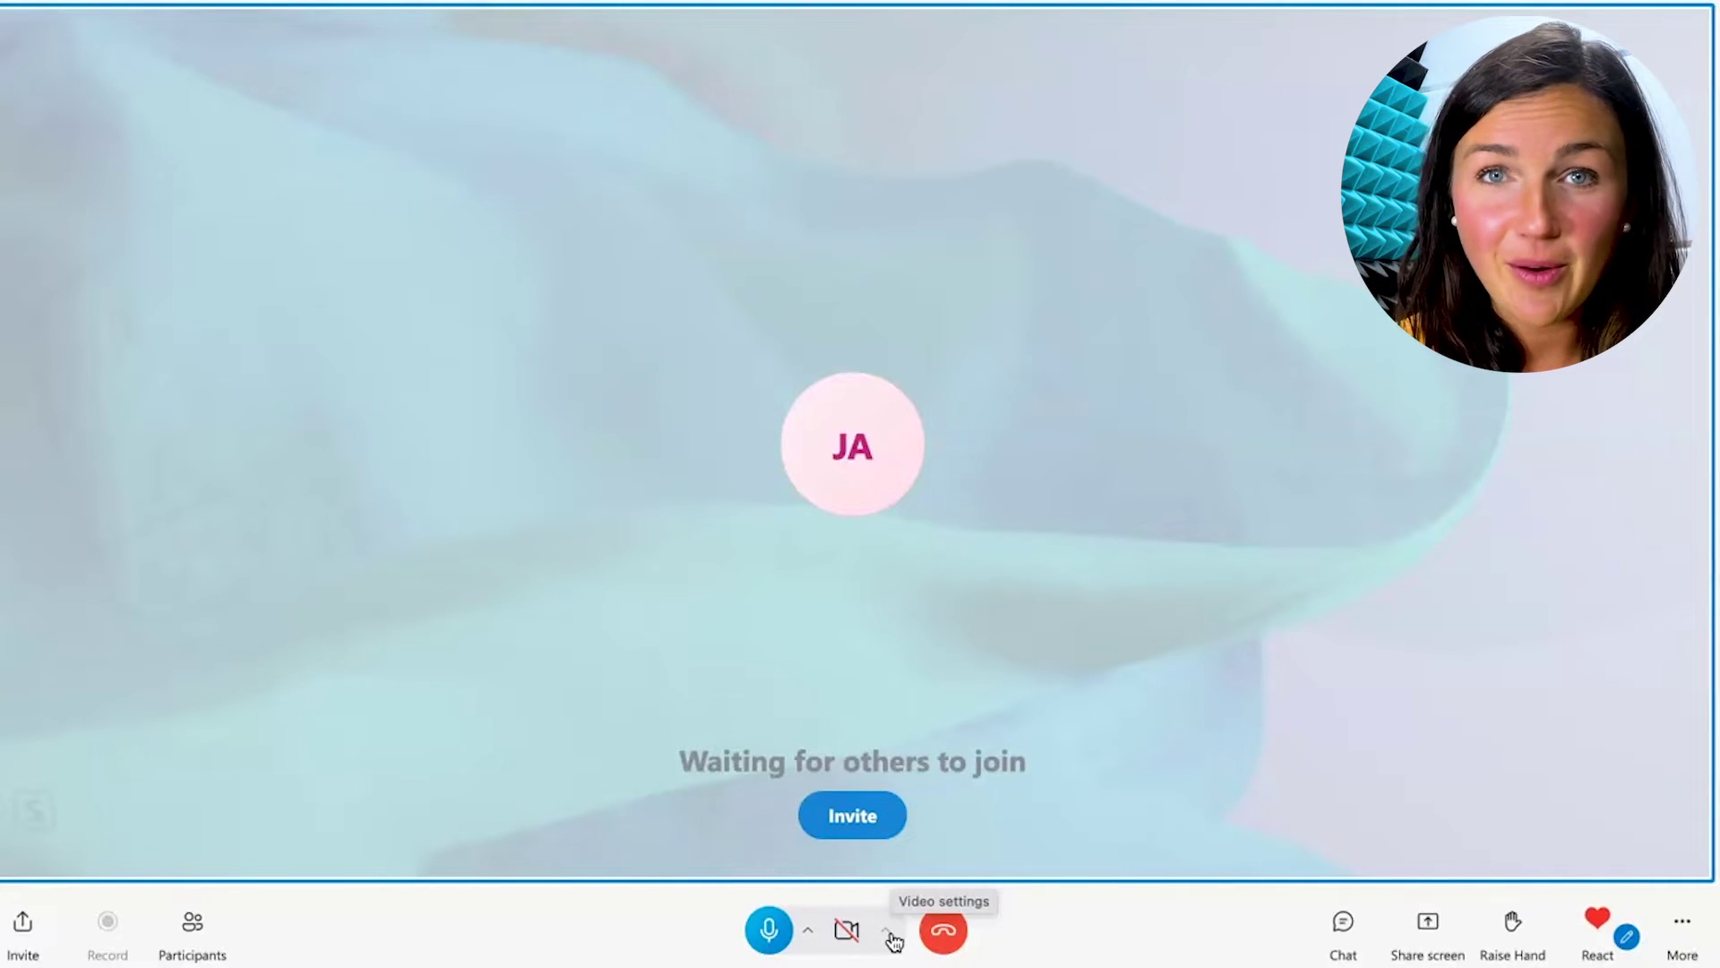
- Open background options from the call's video settings, dismiss the Bing tip, and apply Blur
left_click(890, 936)
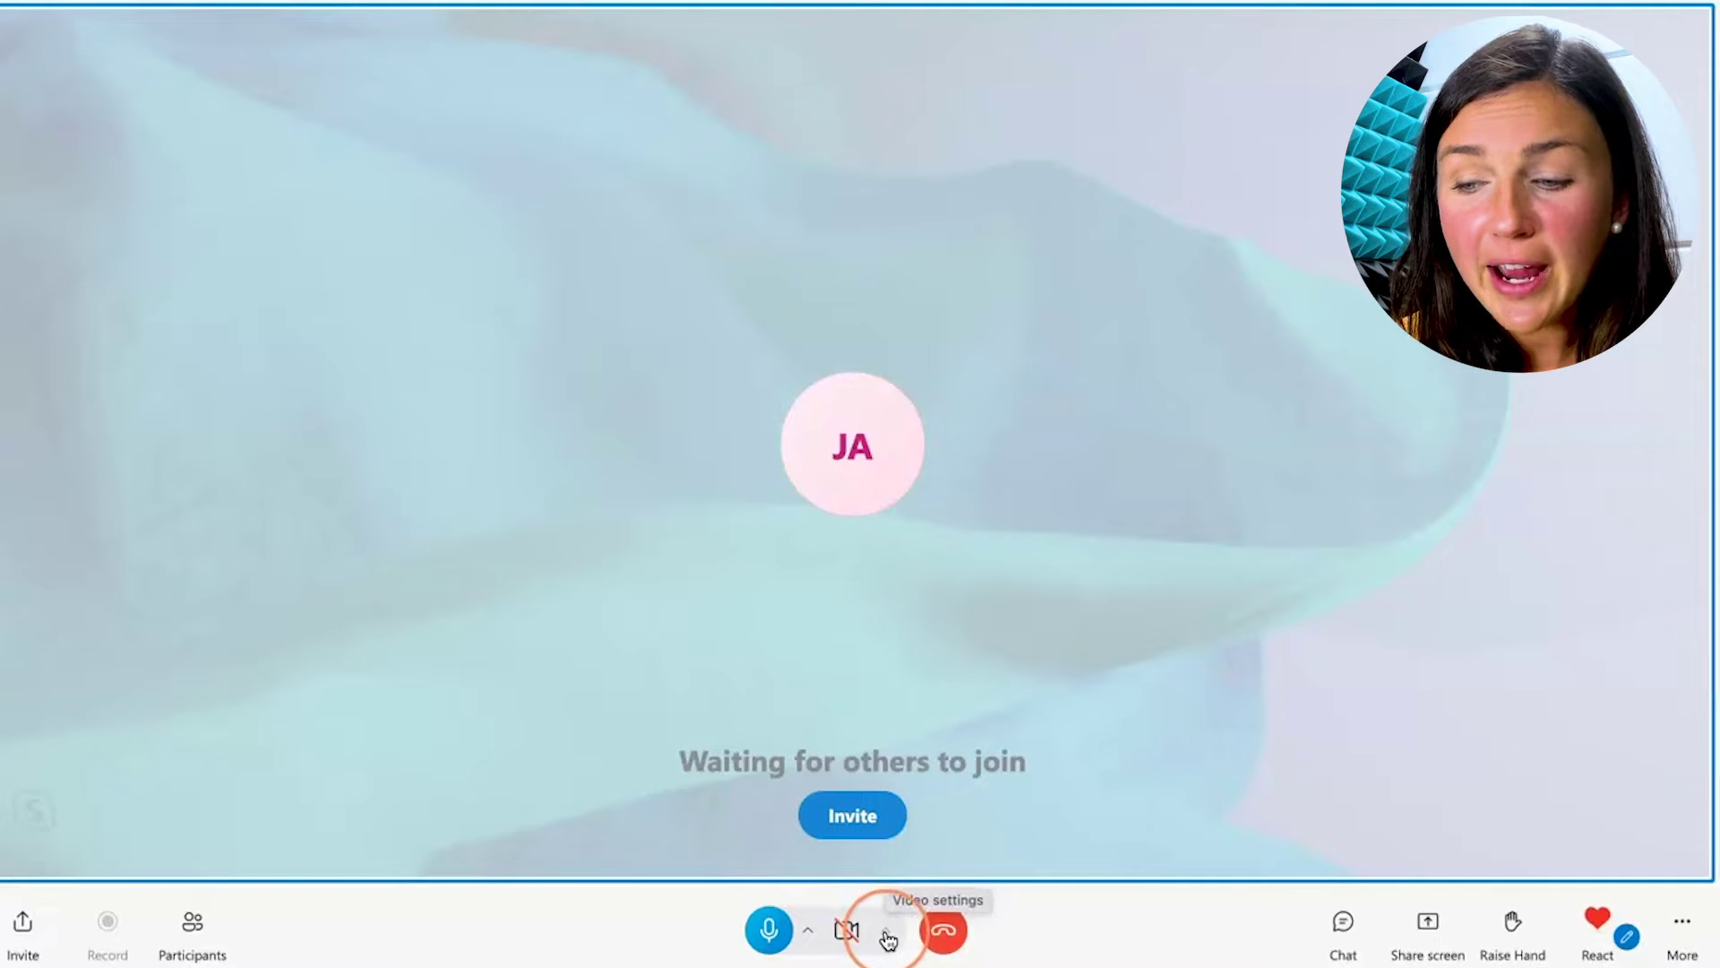
left_click(891, 936)
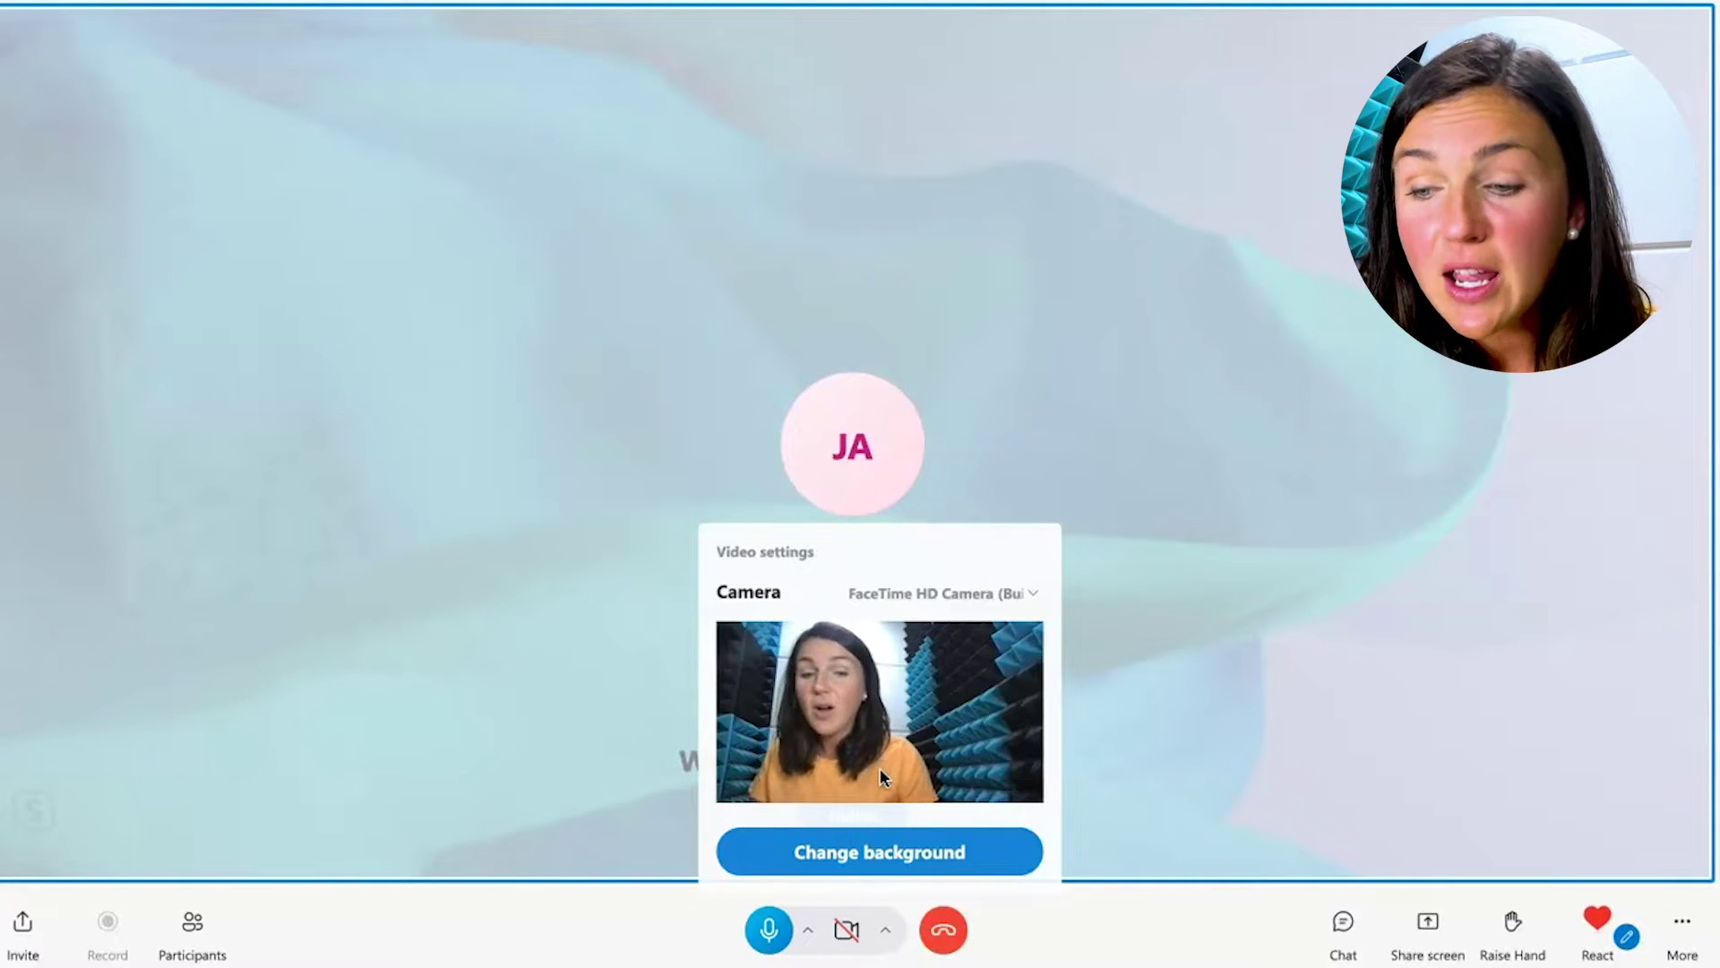
left_click(922, 861)
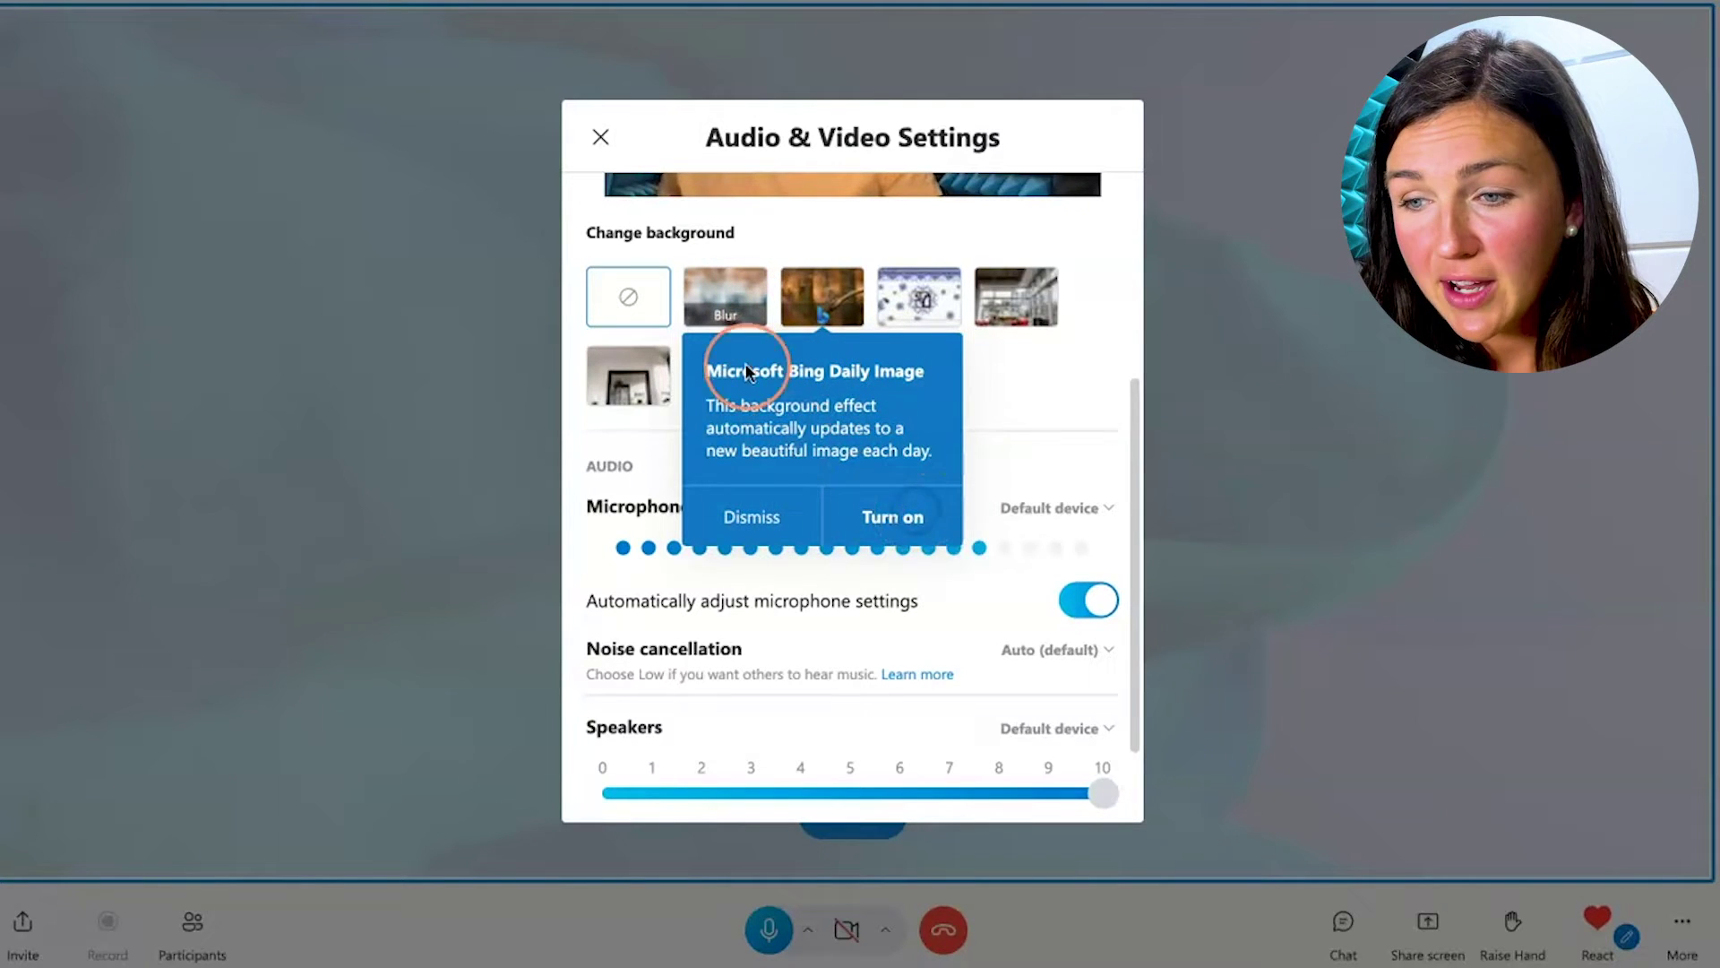
left_click(748, 371)
scroll(806, 403, "up", 5)
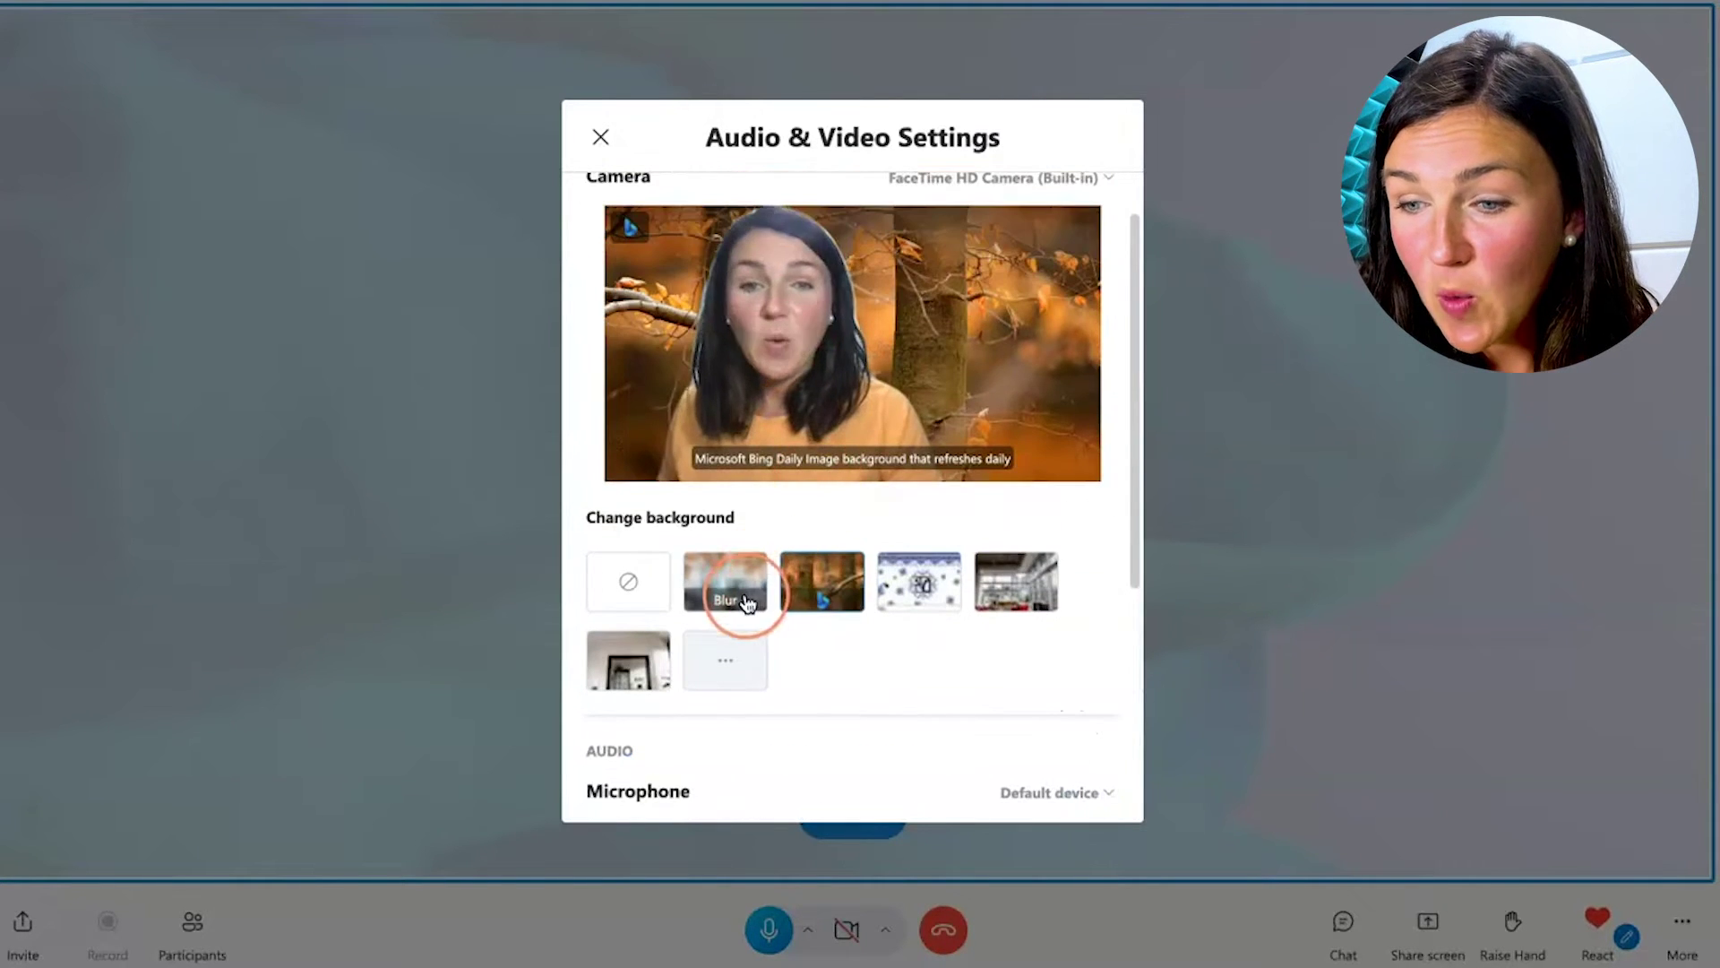
left_click(726, 580)
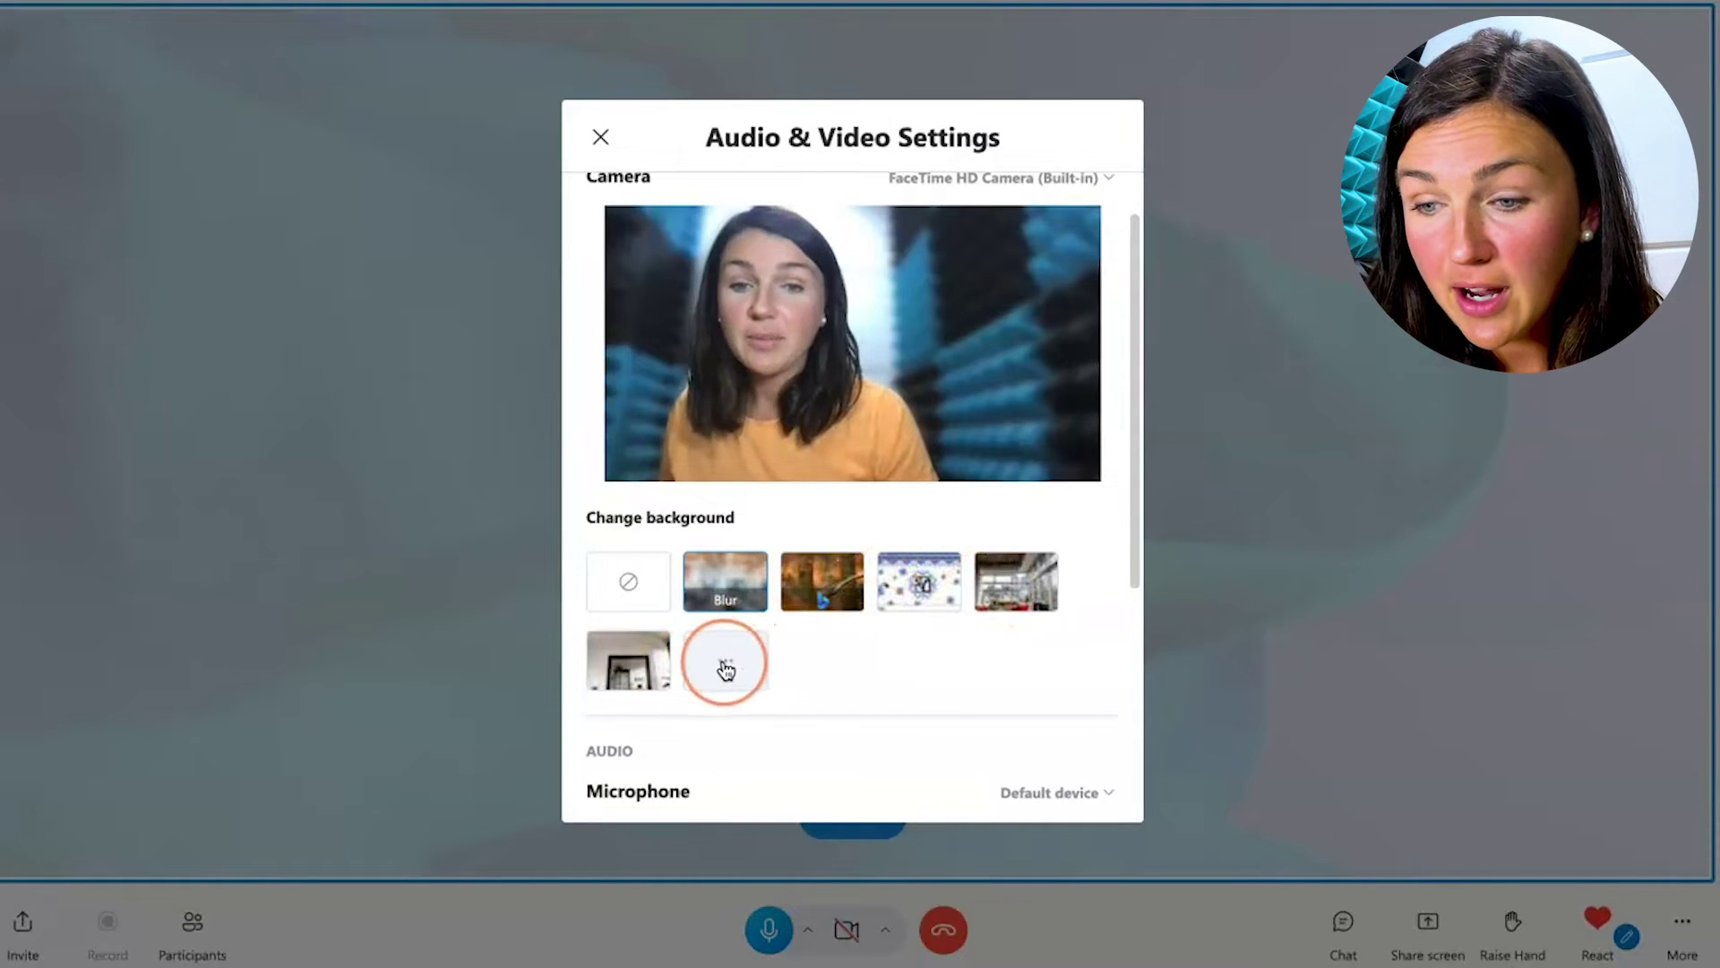
scroll(768, 675, "down", 1)
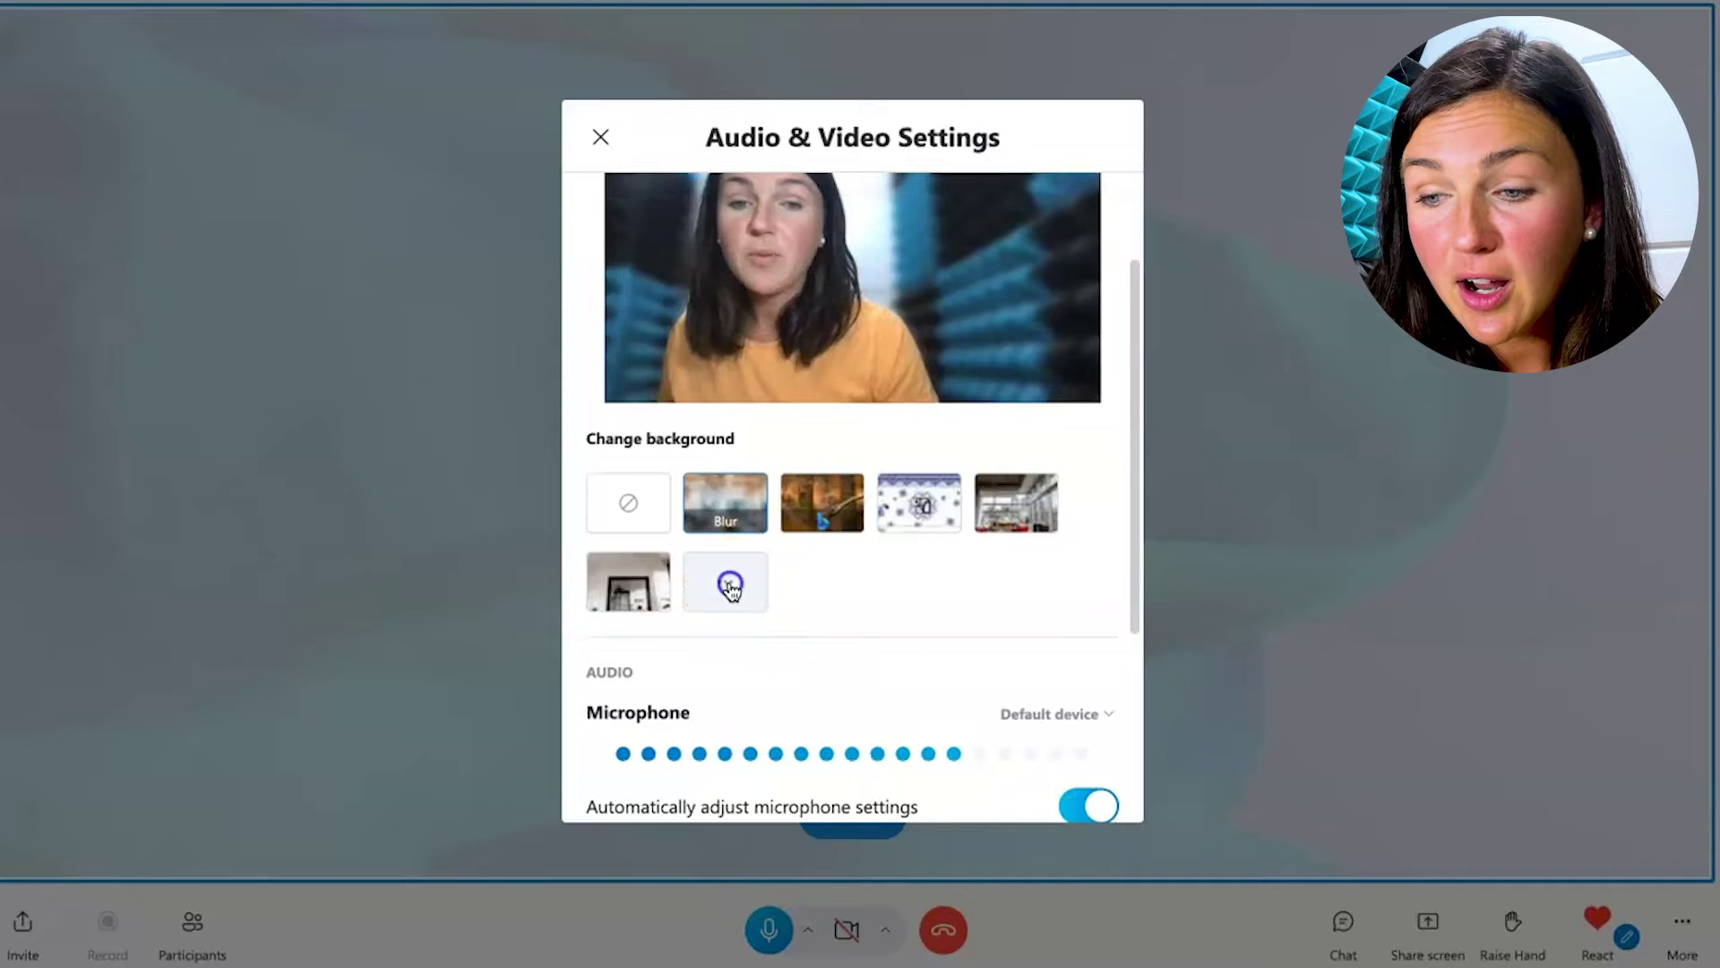
- Open the full background gallery and apply the painted street scene
left_click(732, 590)
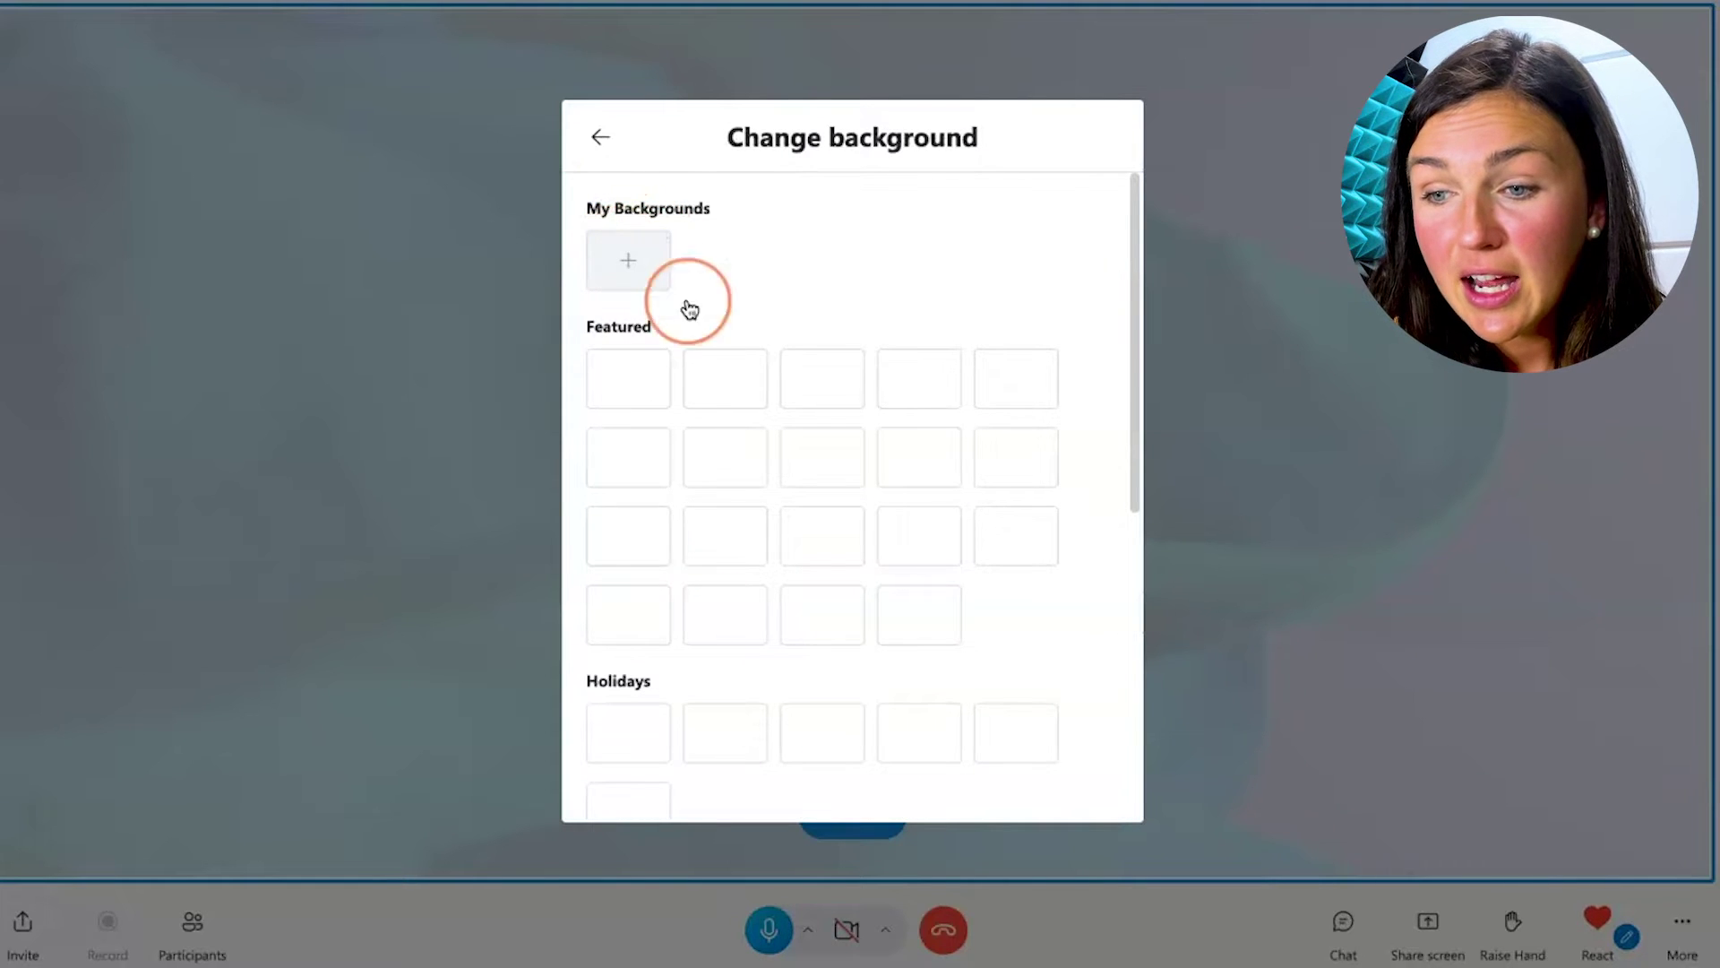
left_click(770, 414)
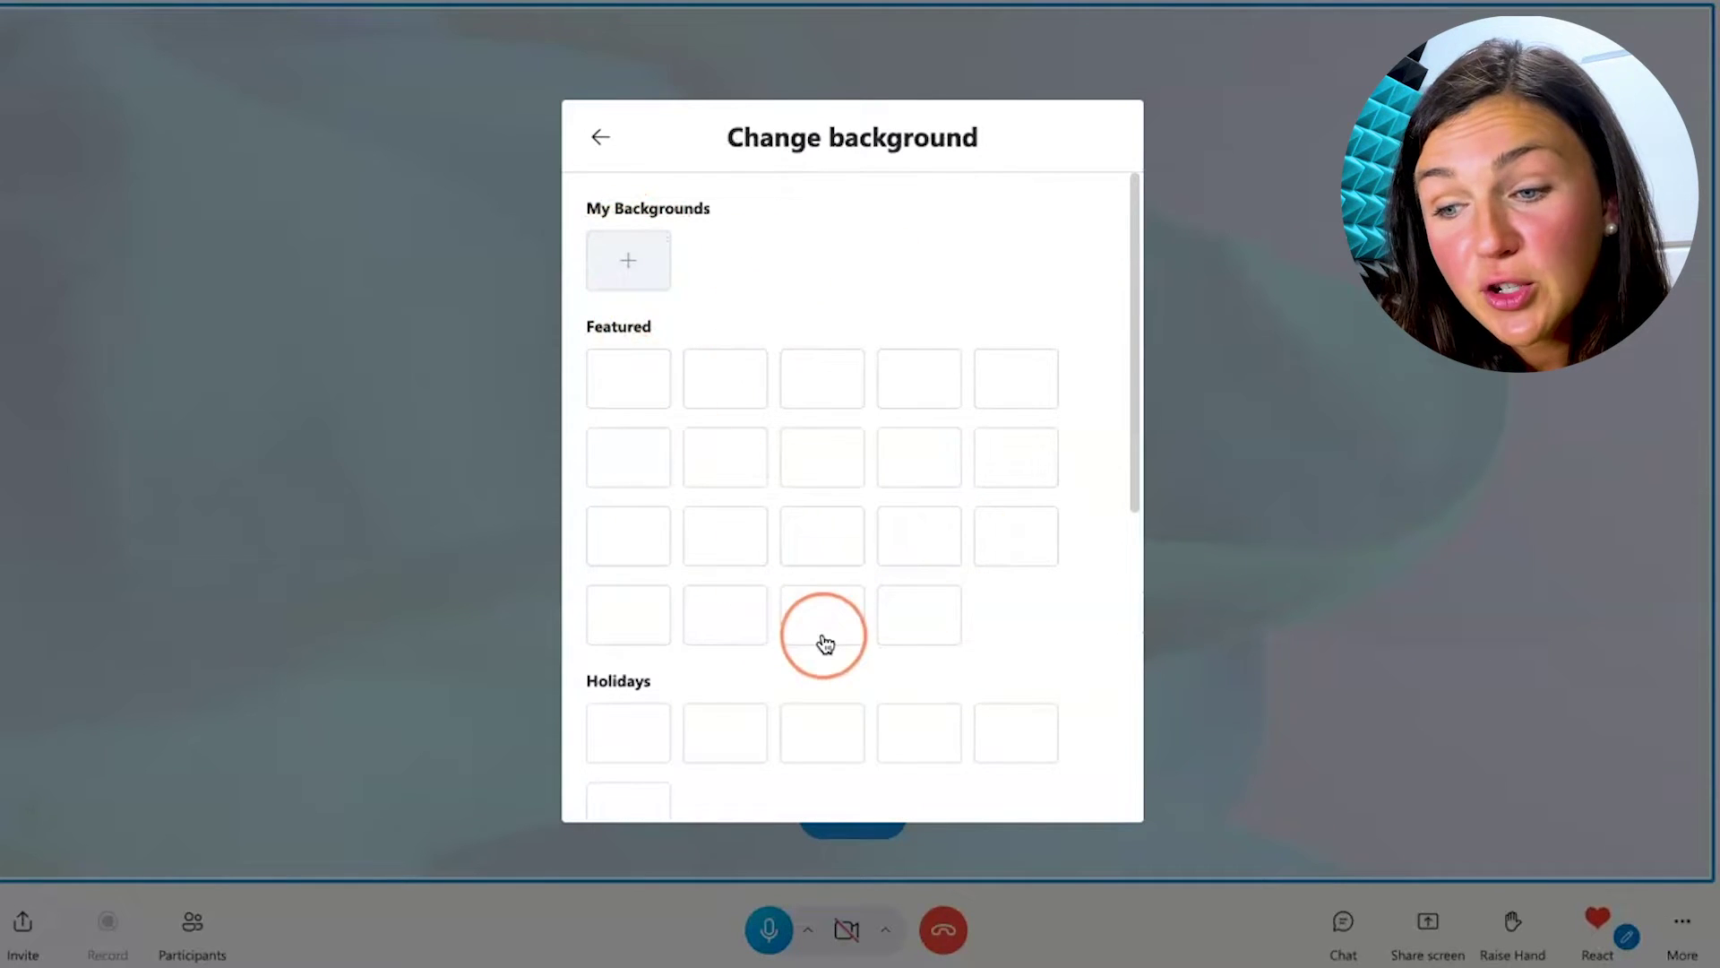
scroll(894, 489, "down", 5)
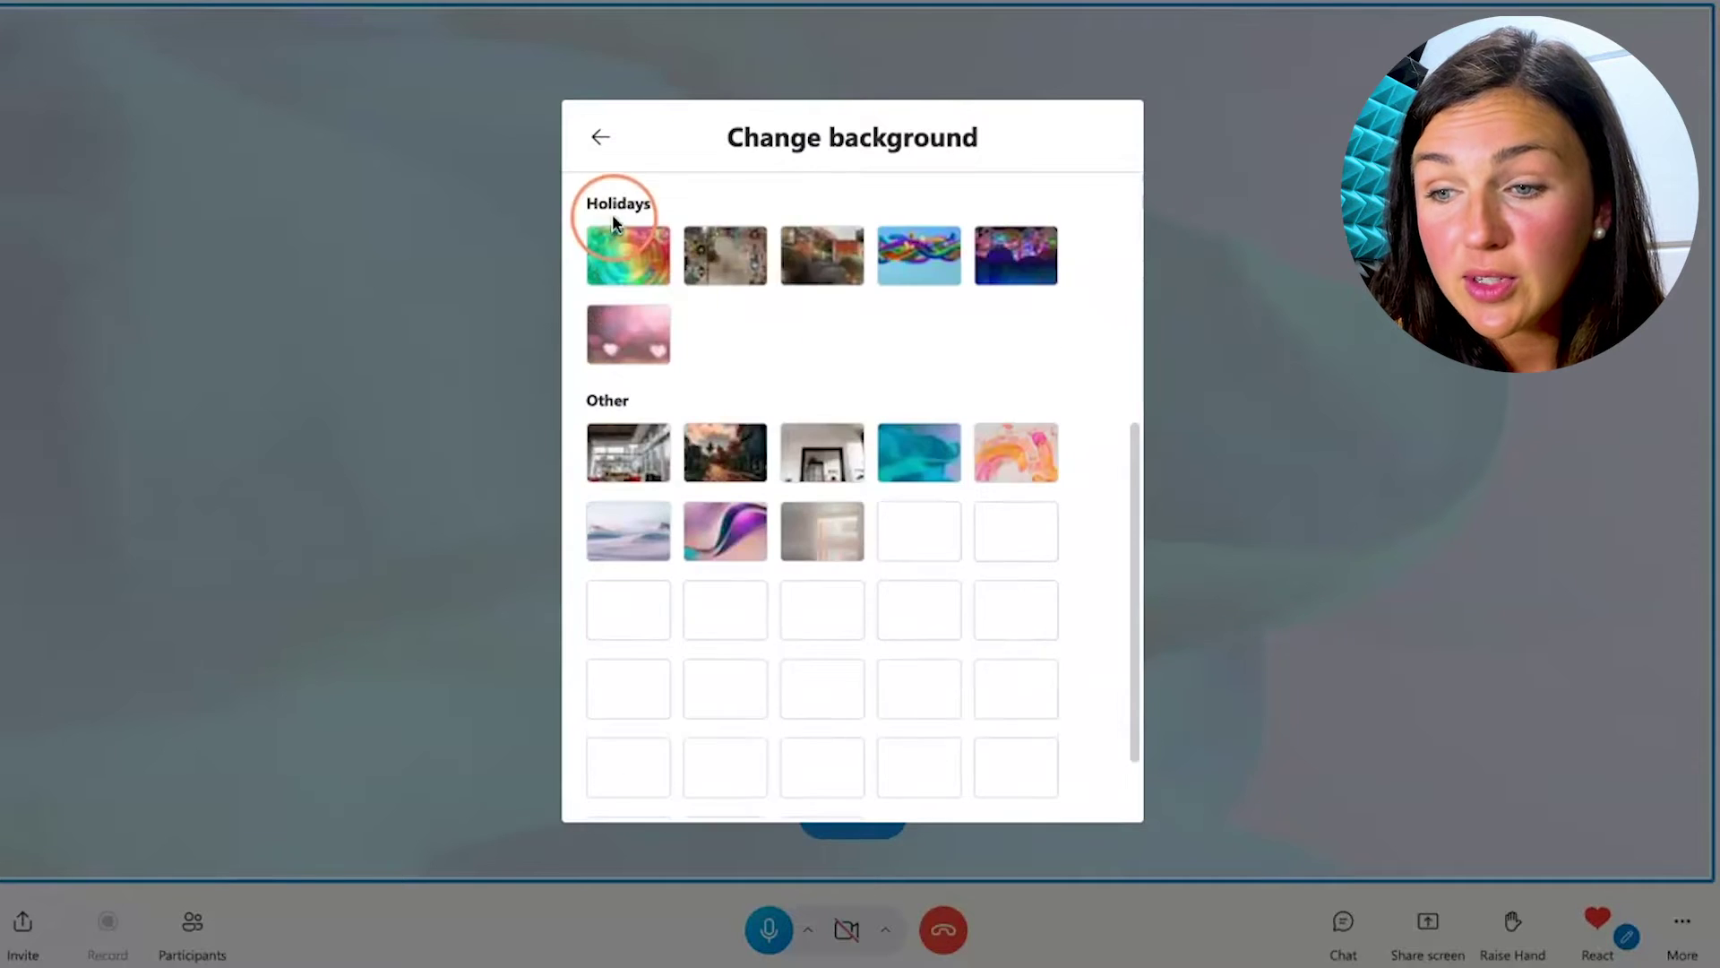
scroll(753, 491, "up", 4)
scroll(754, 491, "up", 2)
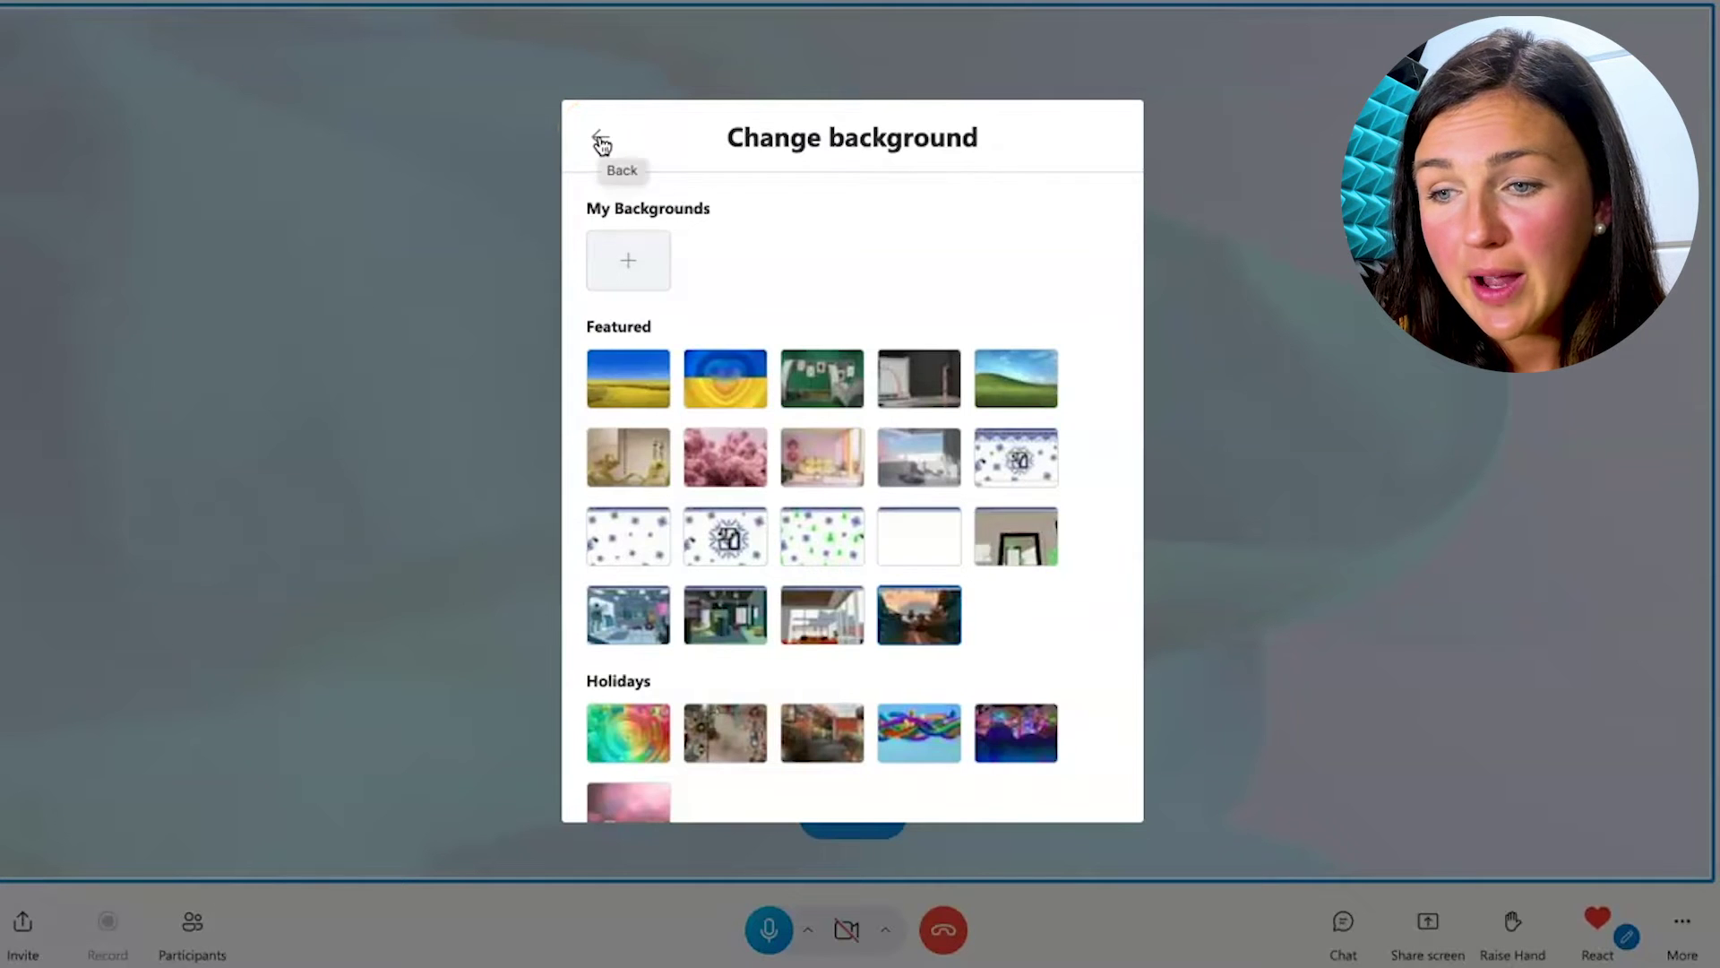
left_click(601, 141)
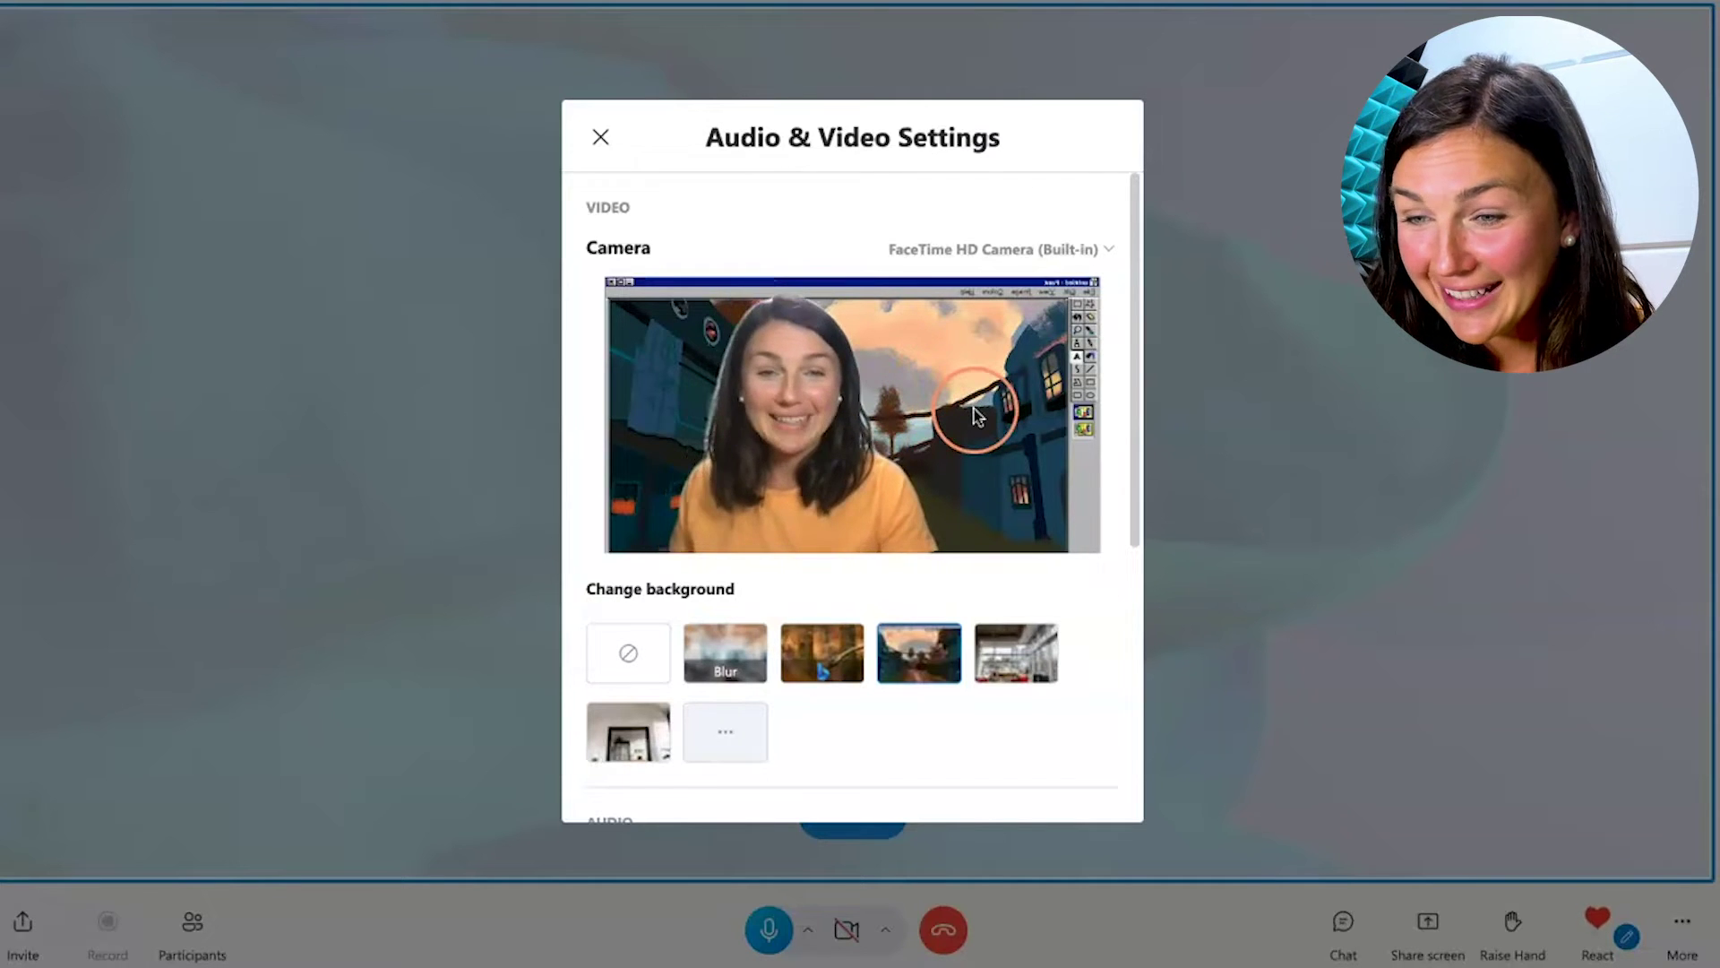
scroll(887, 586, "down", 5)
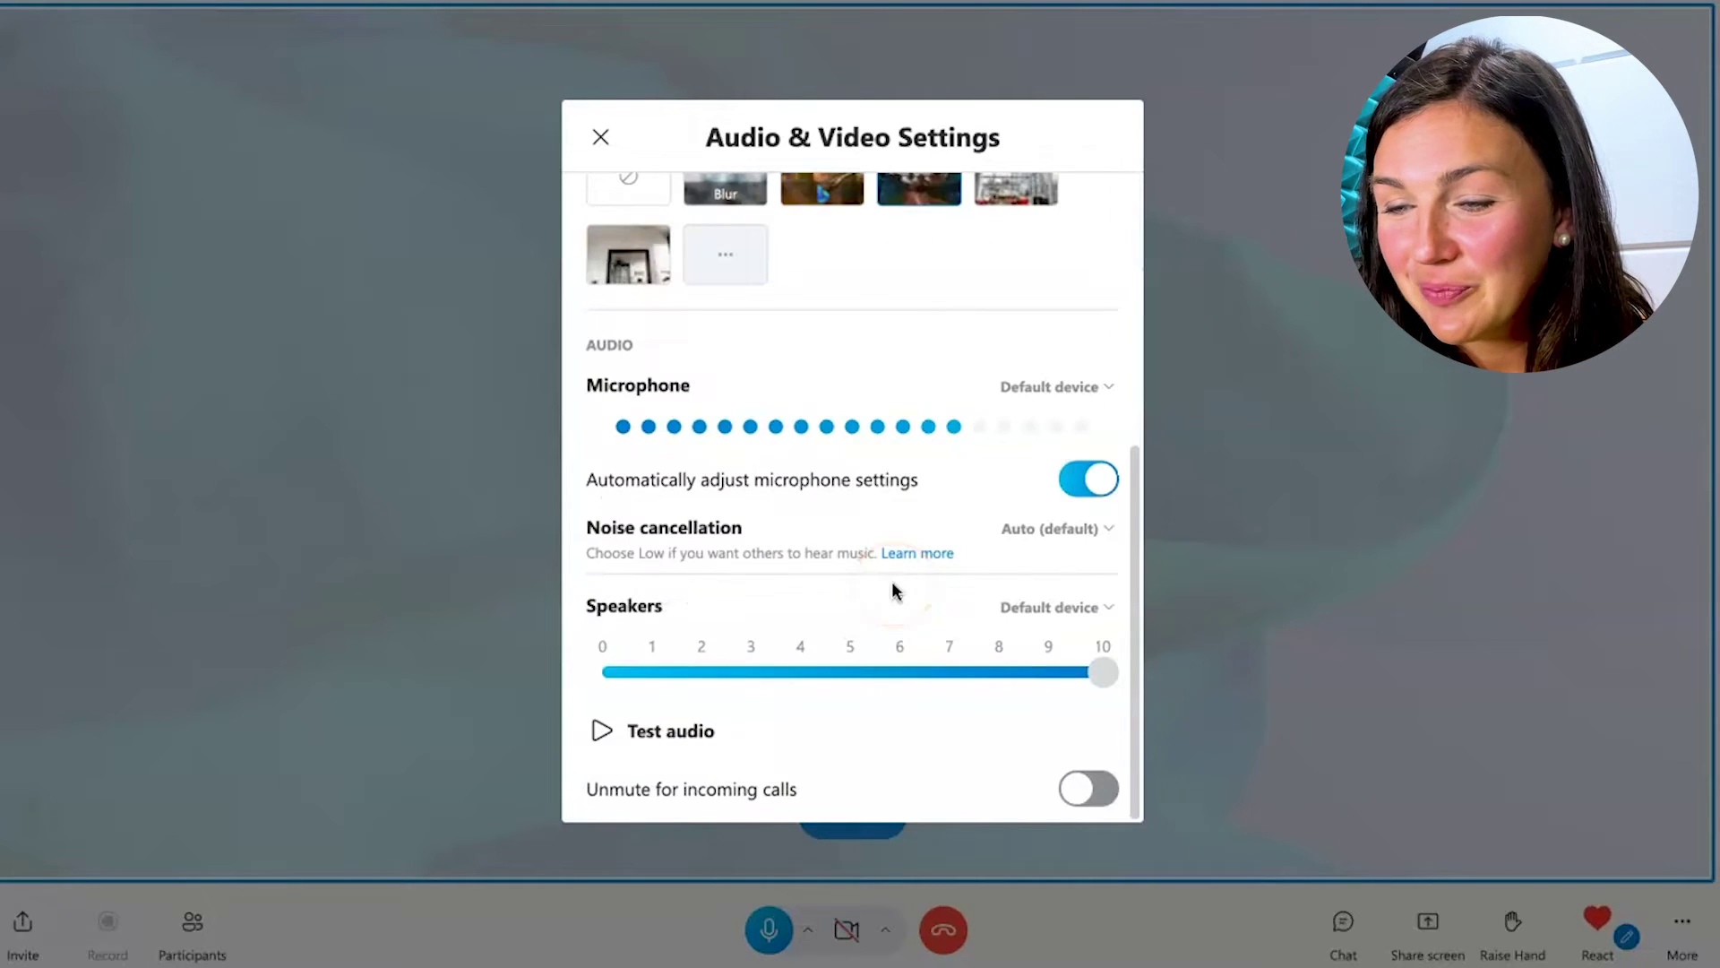
- Close the Audio & Video settings dialog
left_click(600, 137)
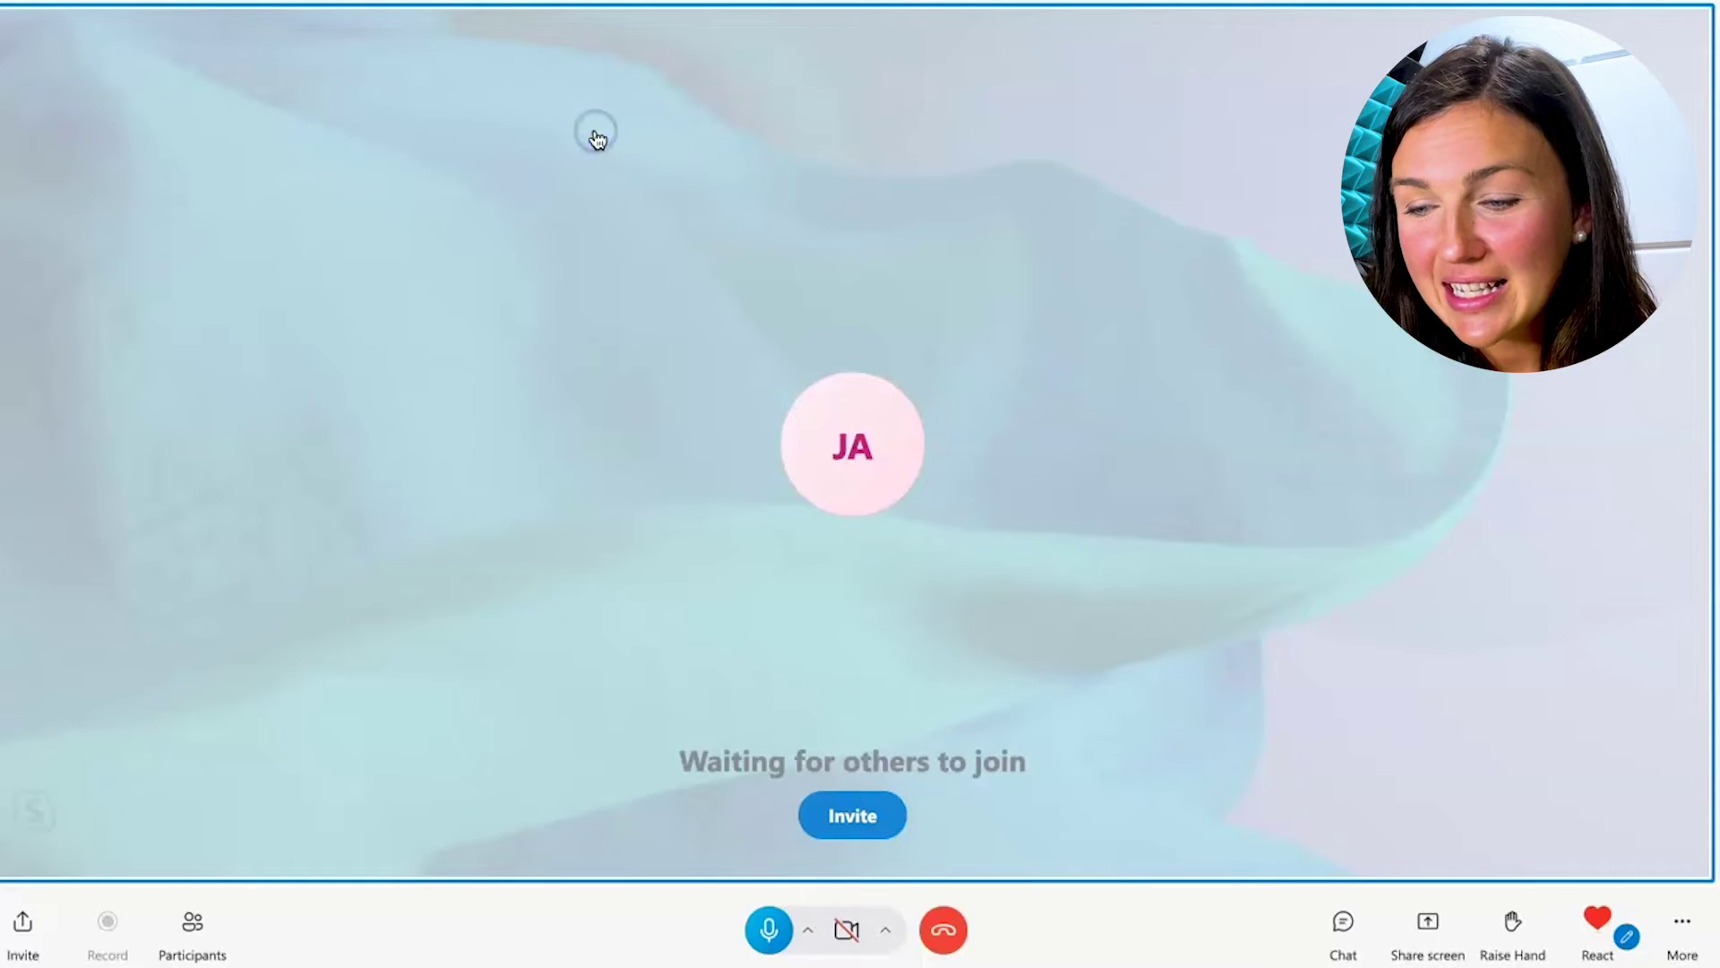
- Turn the camera on with the painted background, then hang up
left_click(847, 930)
left_click(847, 931)
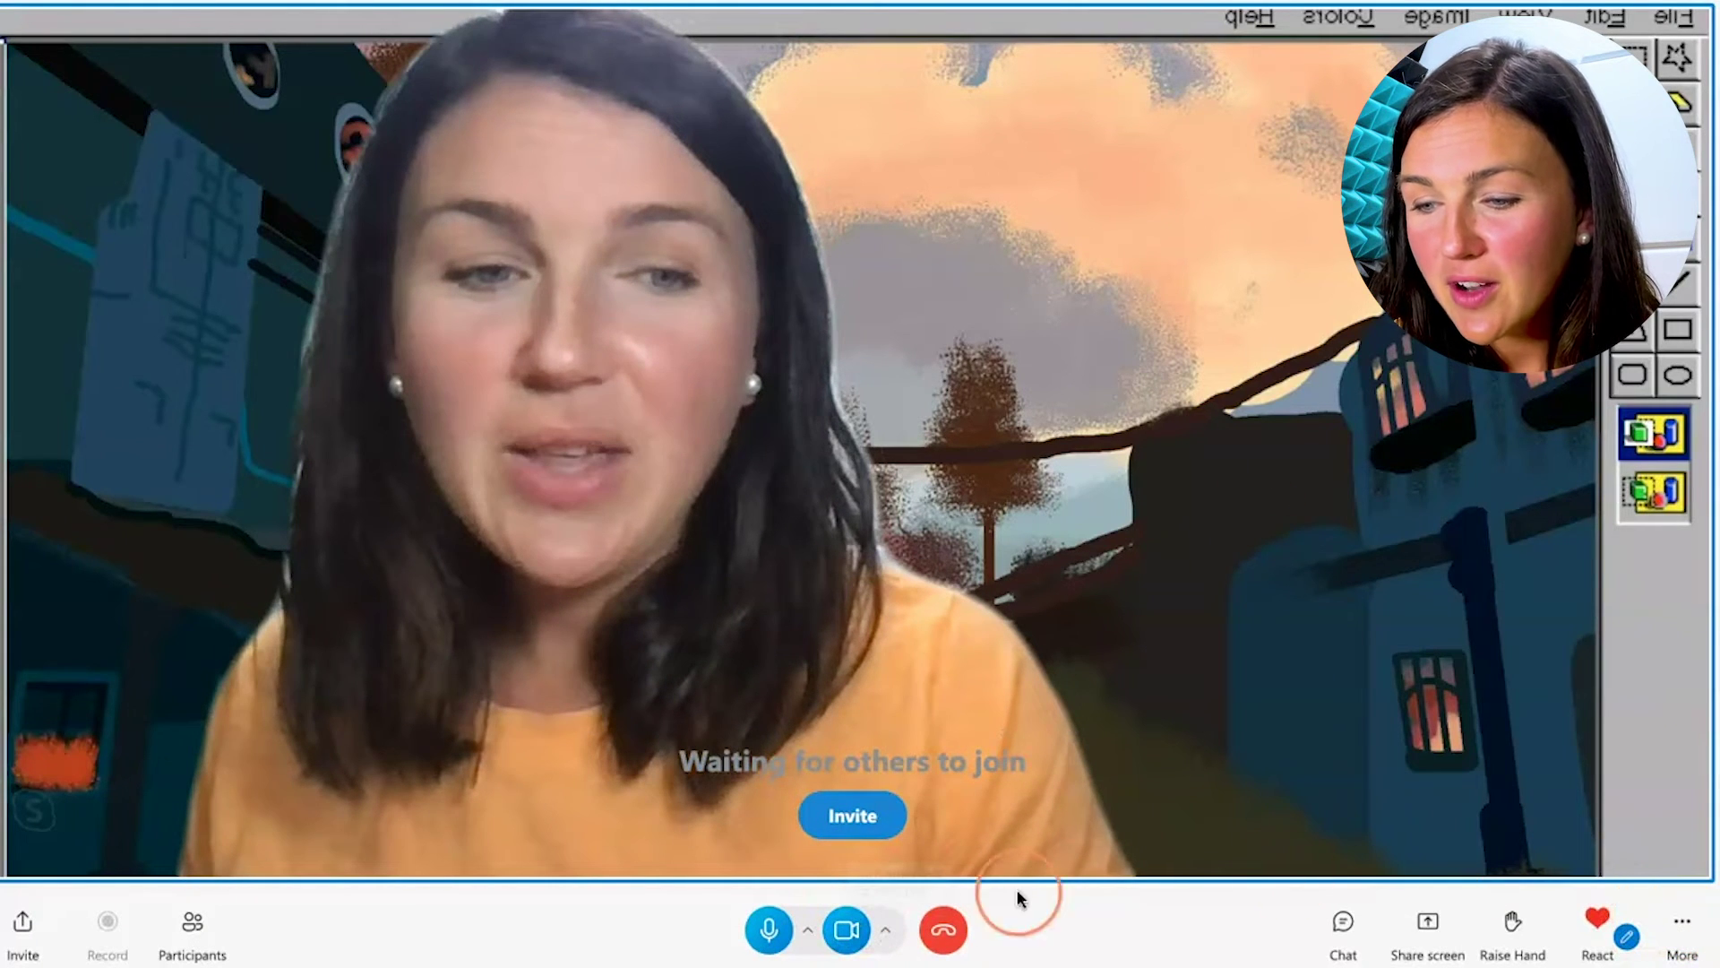
left_click(946, 931)
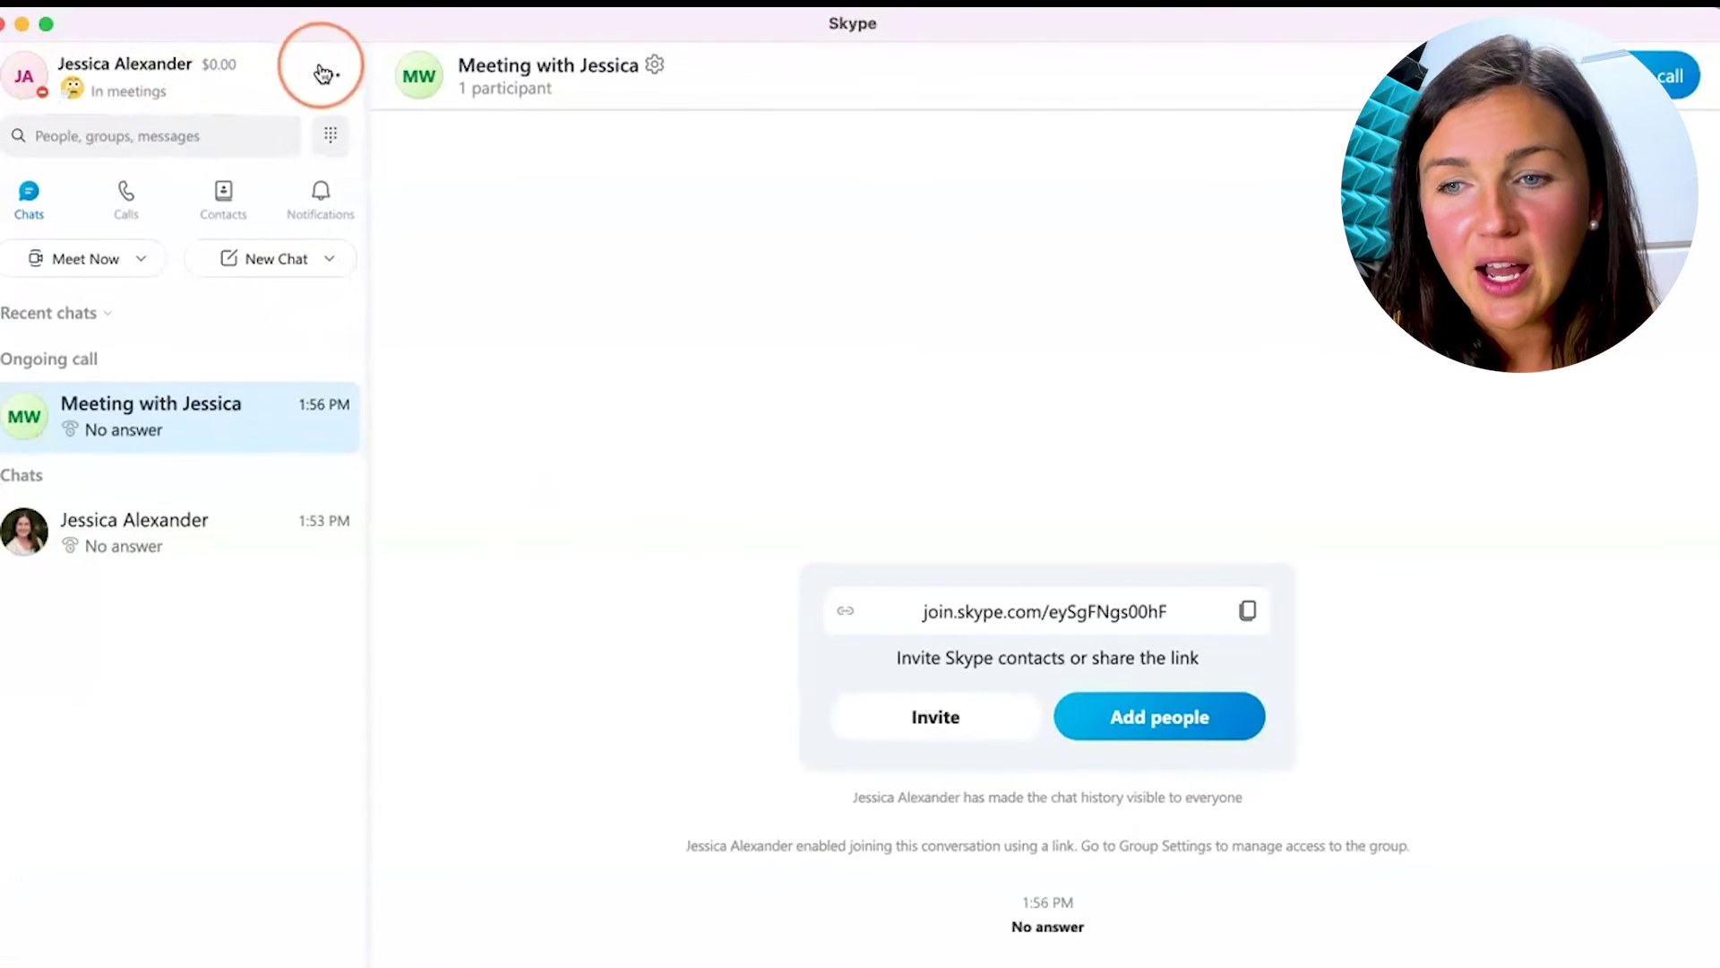
- Open Settings from the profile '...' menu and select Audio & Video
left_click(27, 76)
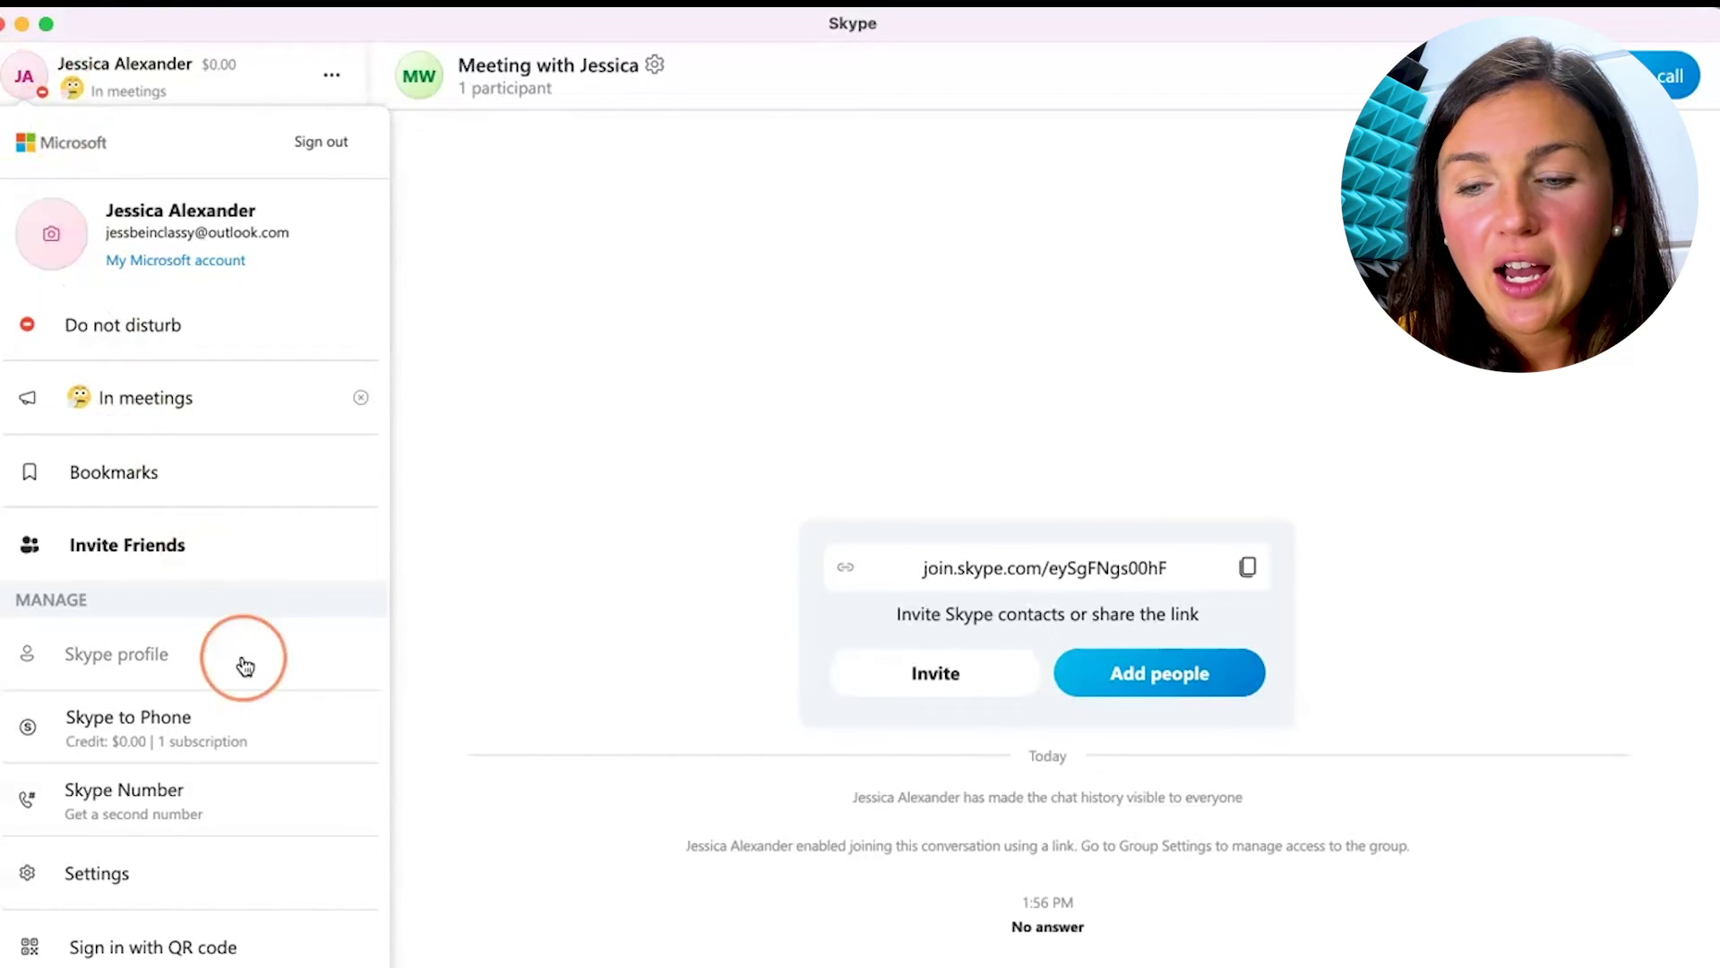
left_click(99, 874)
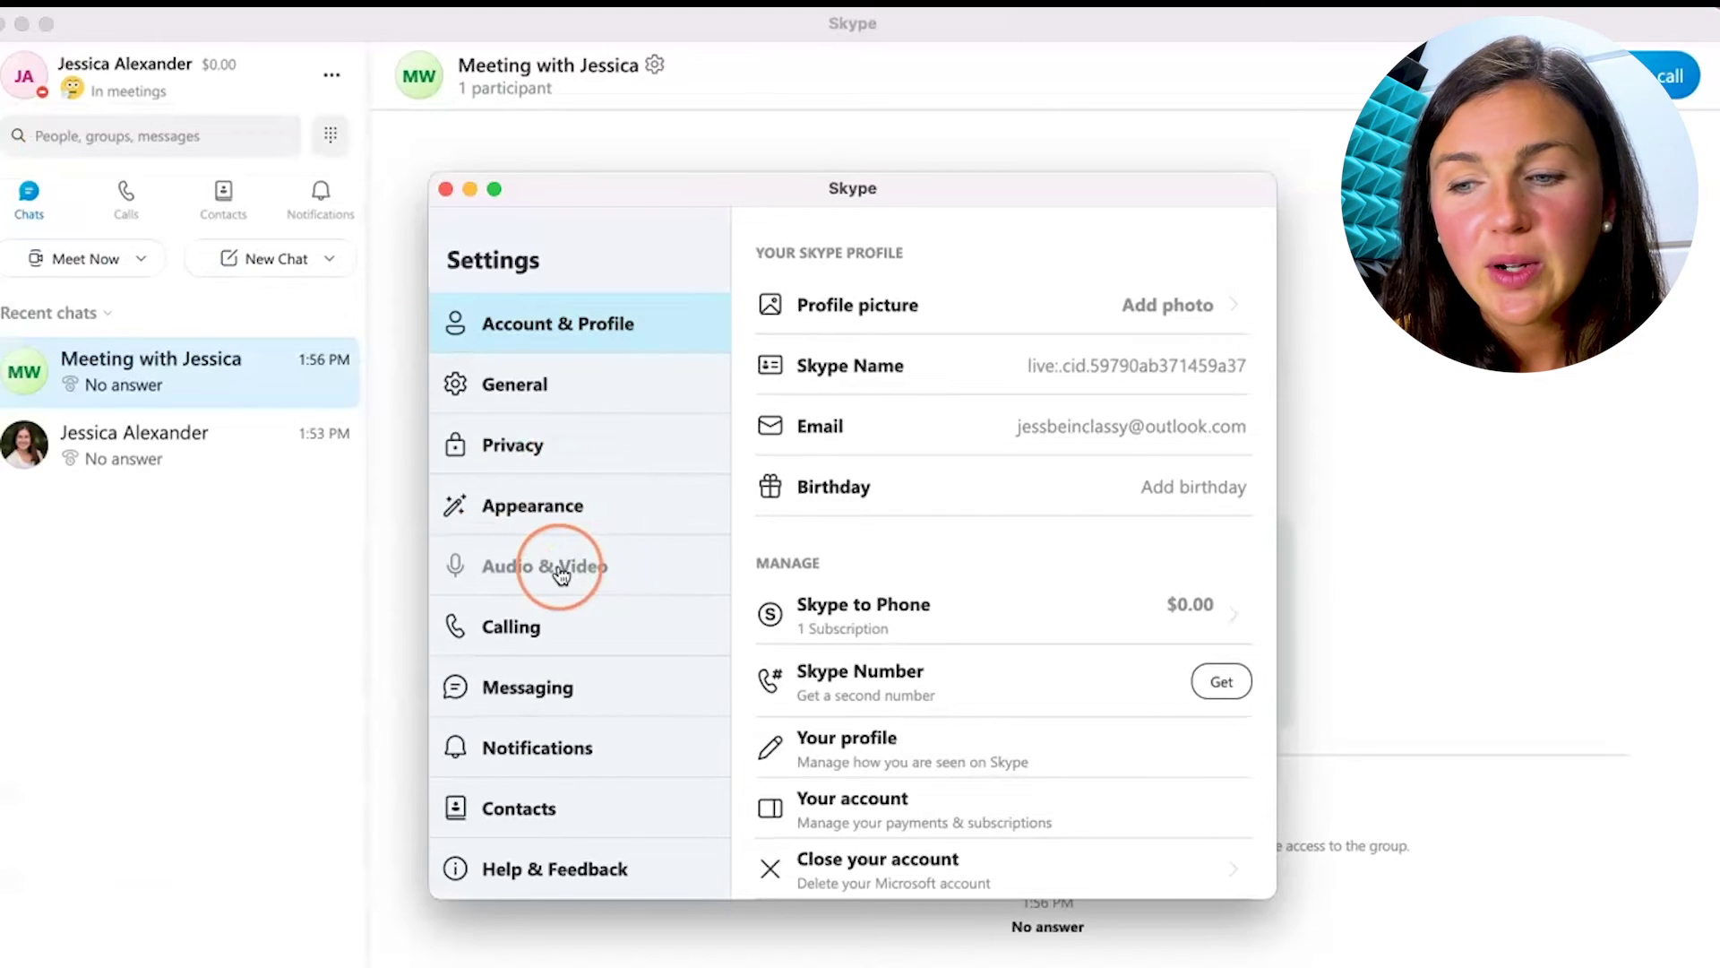
left_click(533, 569)
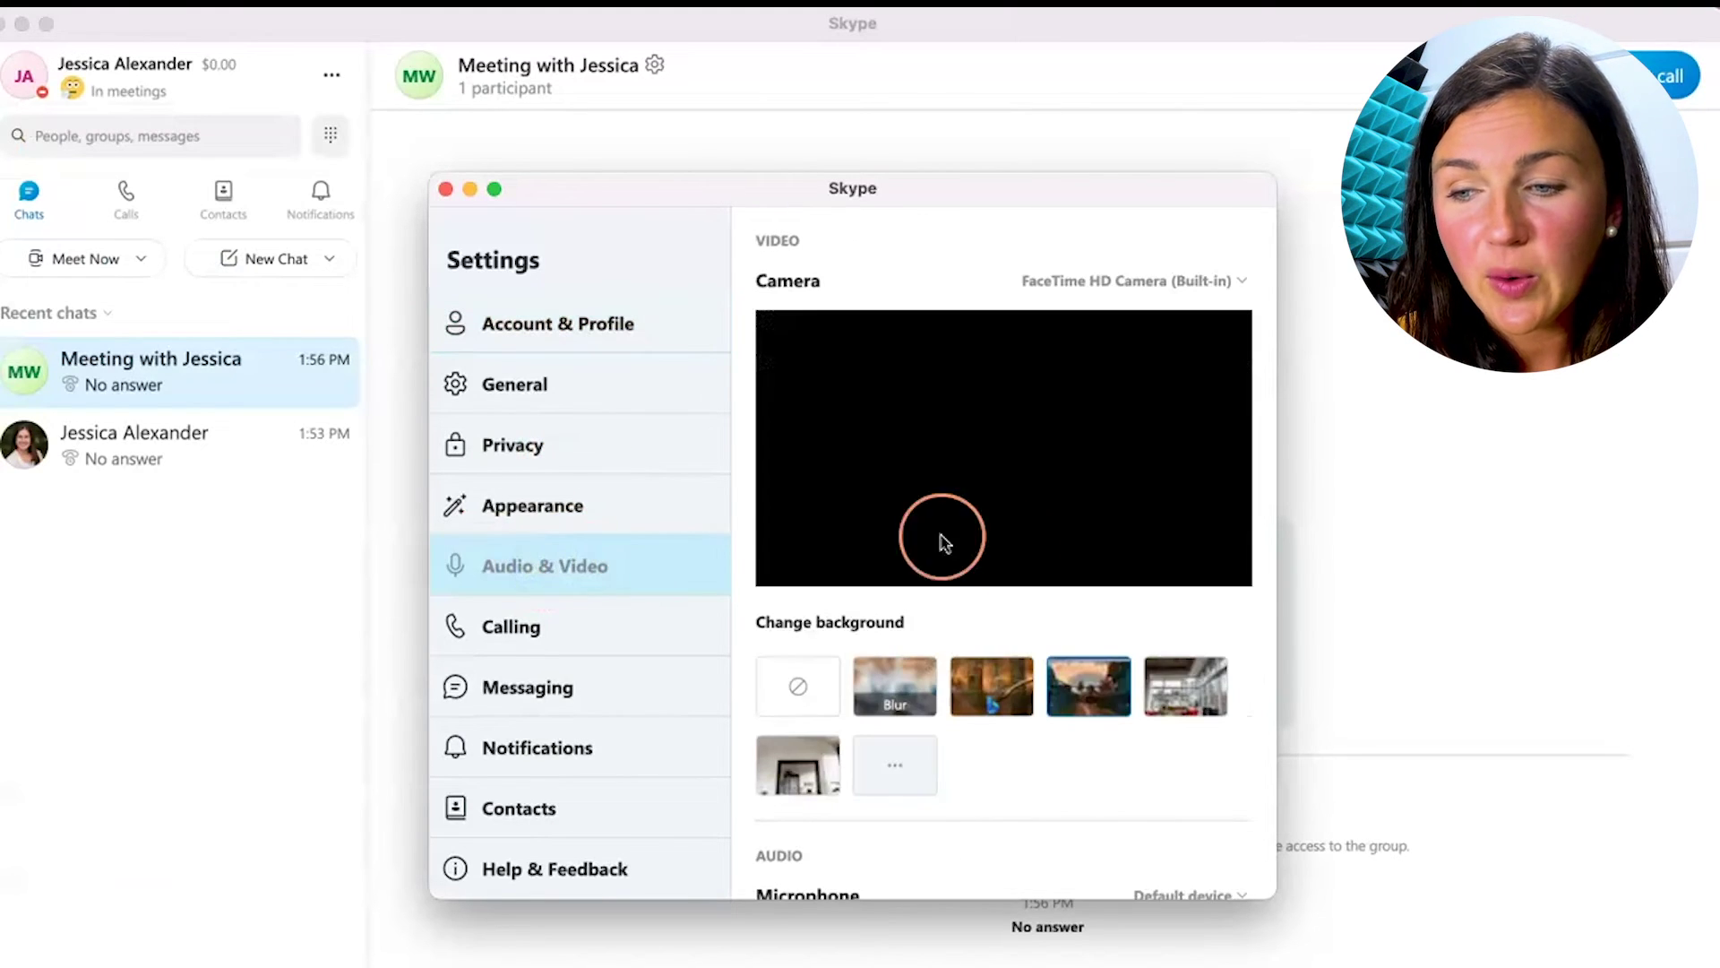
scroll(904, 692, "down", 2)
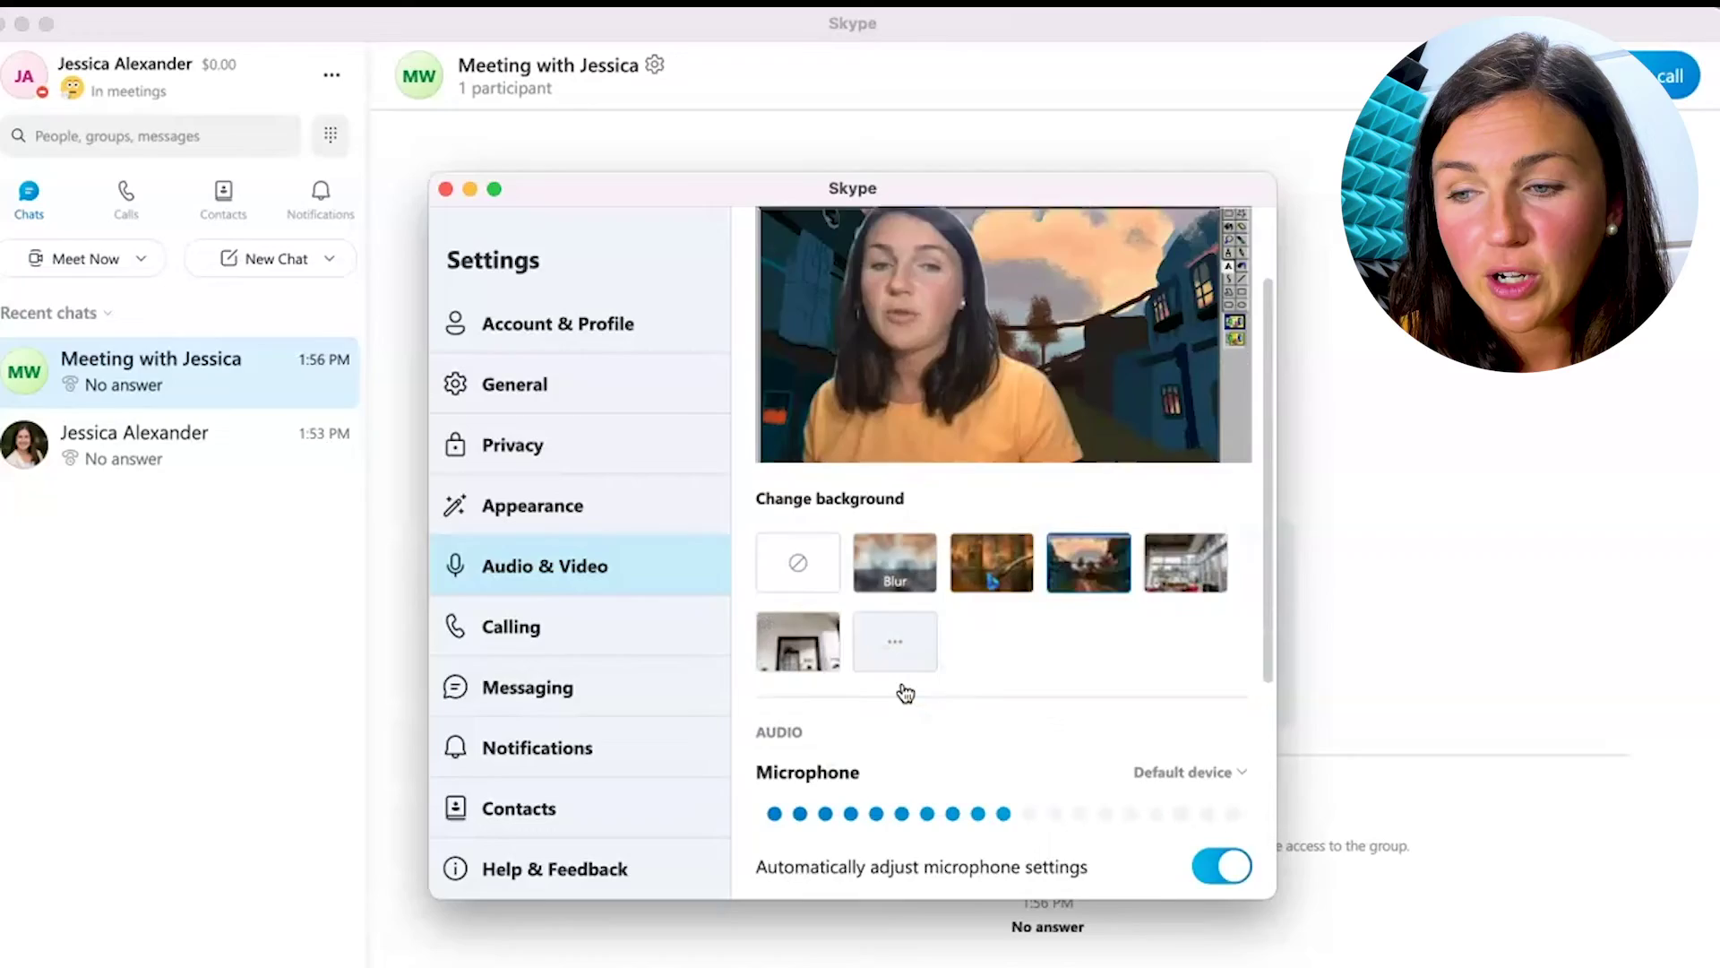
scroll(905, 693, "down", 1)
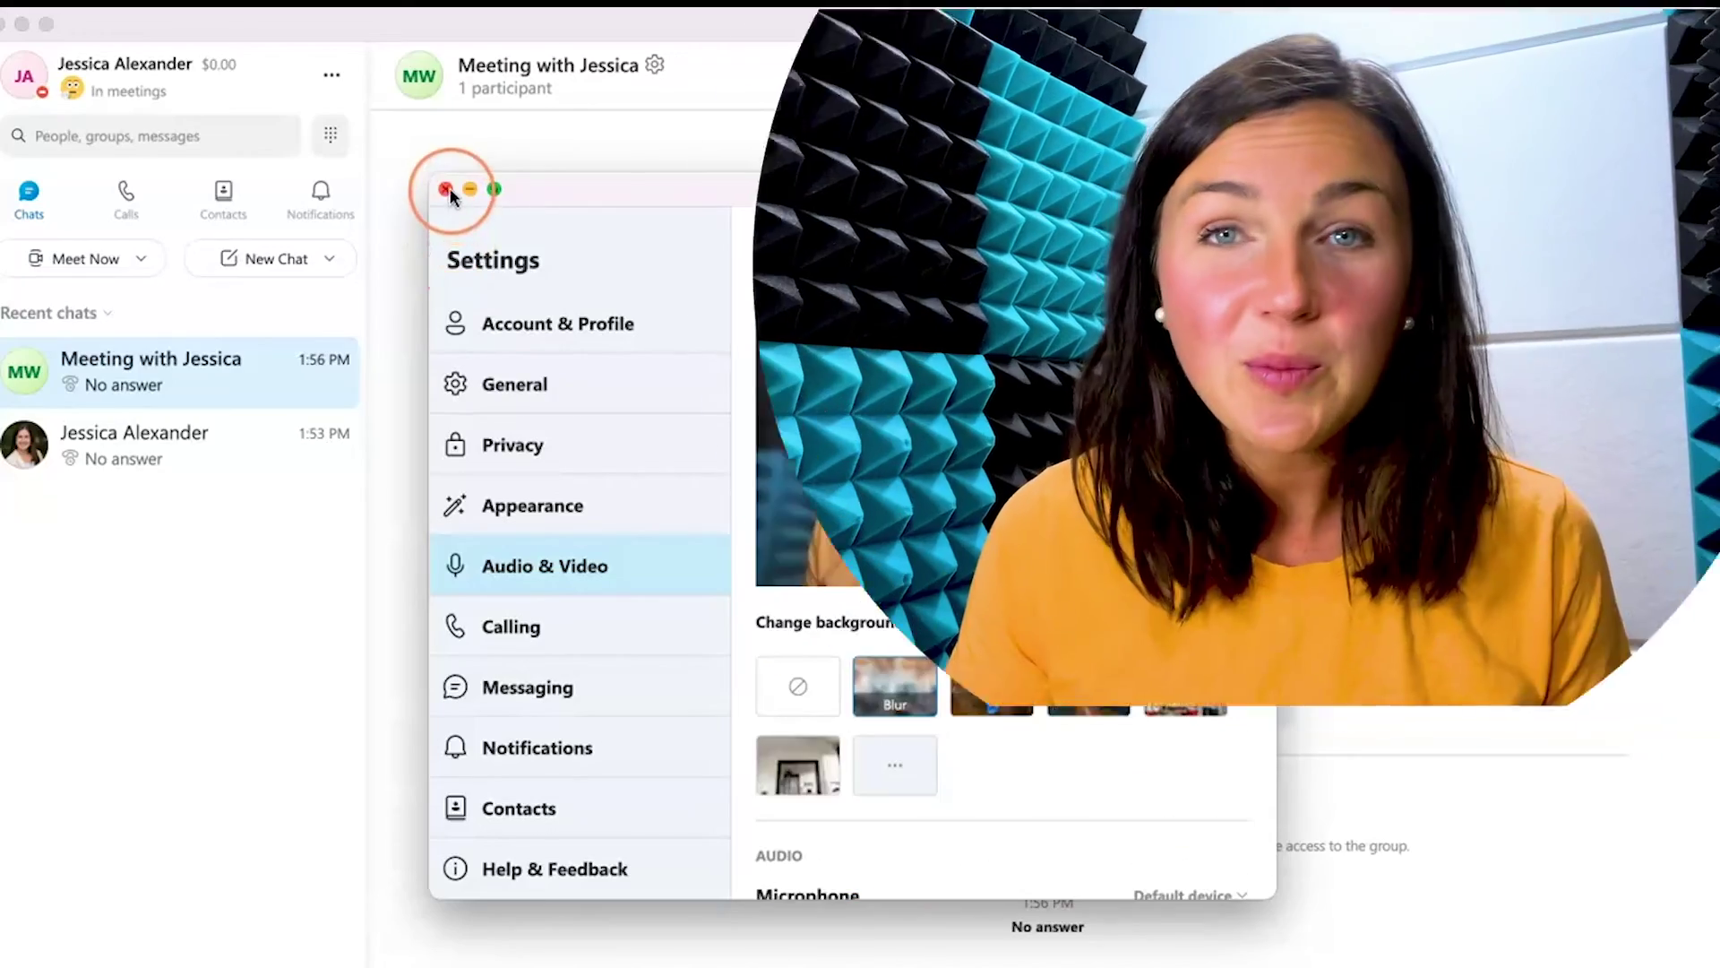